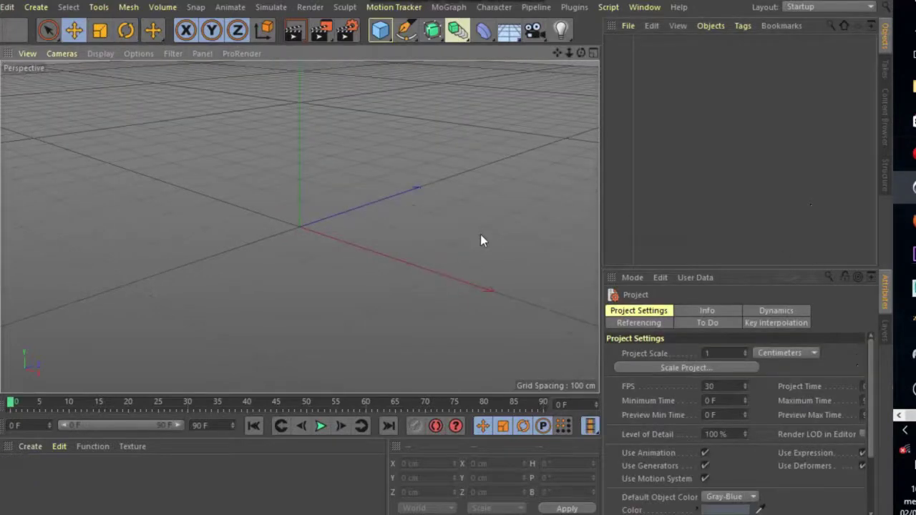
Open the Mer agitée scene file from the Ocean - Mer folder inside Models 3D on drive F.
click(2, 6)
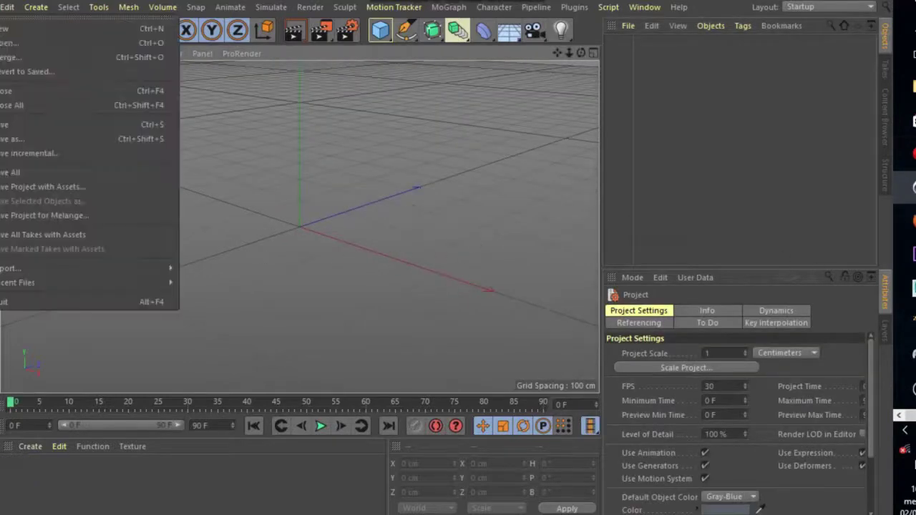
click(6, 44)
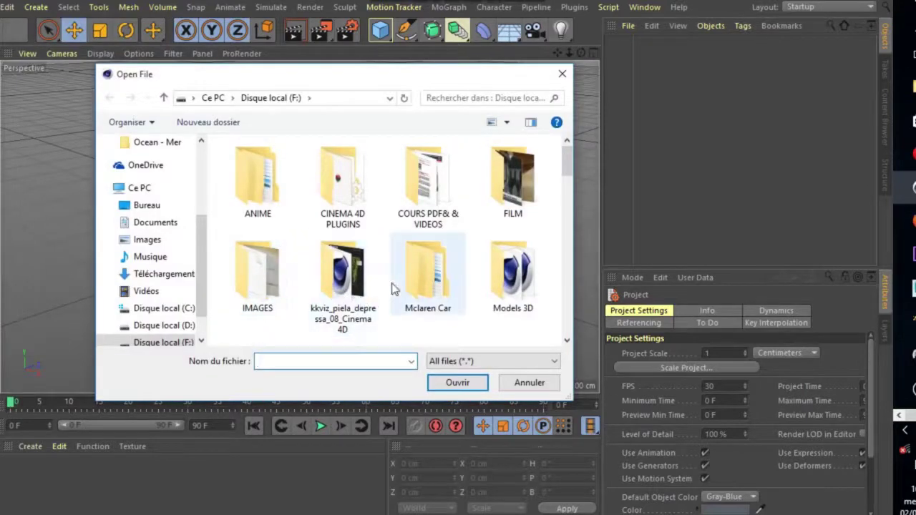
double_click(518, 283)
scroll(299, 259, down, 10)
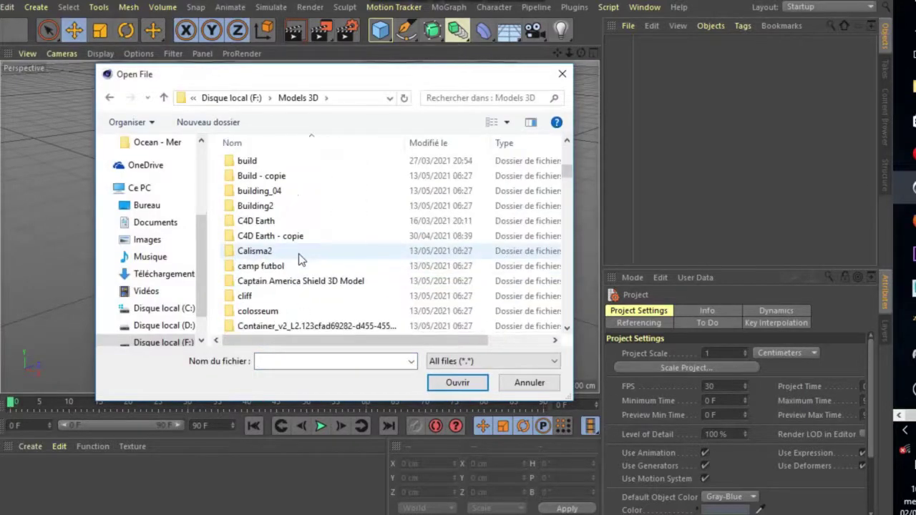
scroll(304, 261, down, 8)
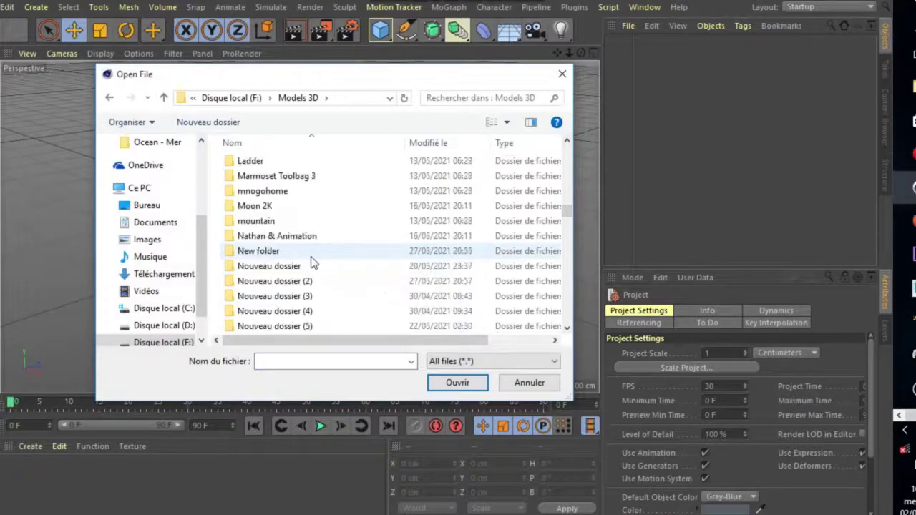
scroll(313, 261, down, 4)
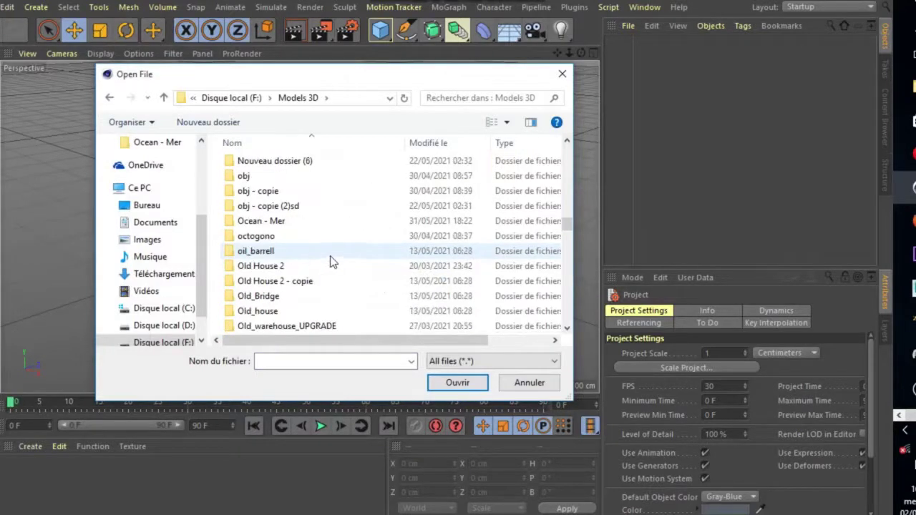
scroll(317, 276, down, 1)
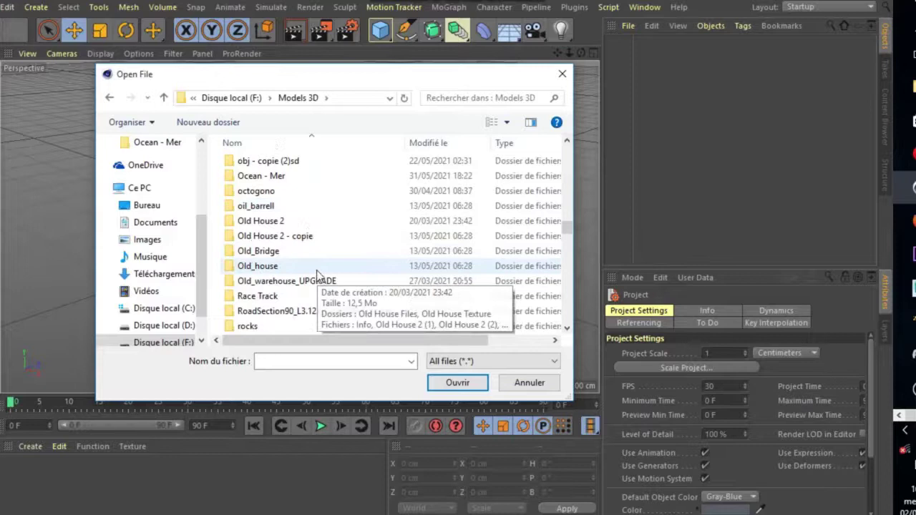
click(285, 178)
double_click(284, 179)
click(265, 194)
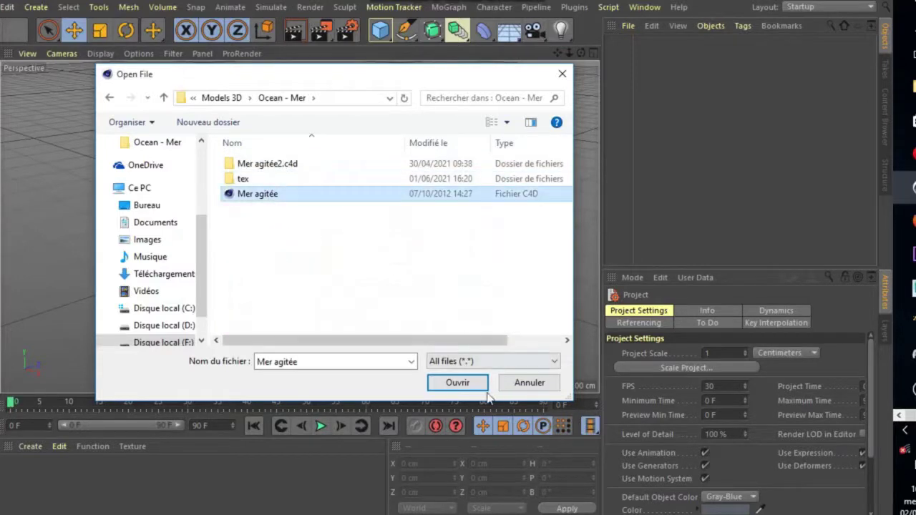
click(456, 383)
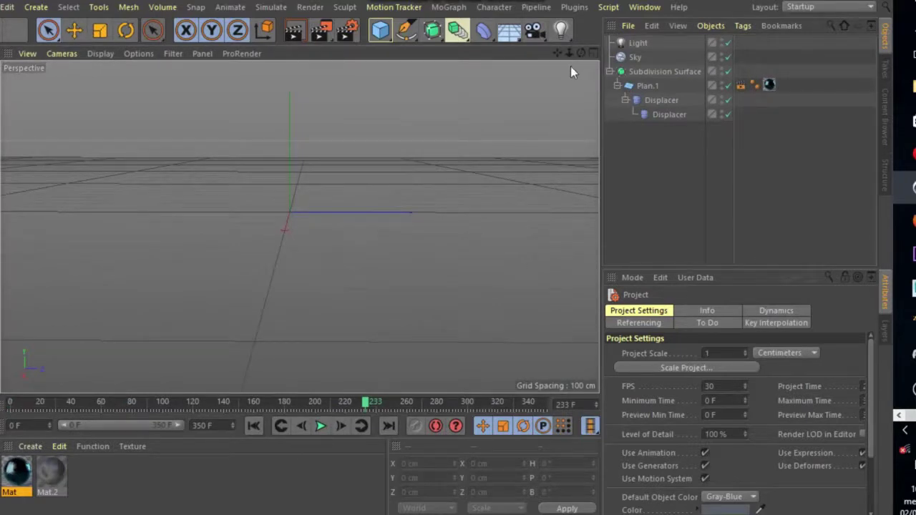
Add a Physical Sky object to light the ocean scene.
key(ctrl+r)
alt+drag(461, 74, 537, 138)
scroll(537, 139, down, 3)
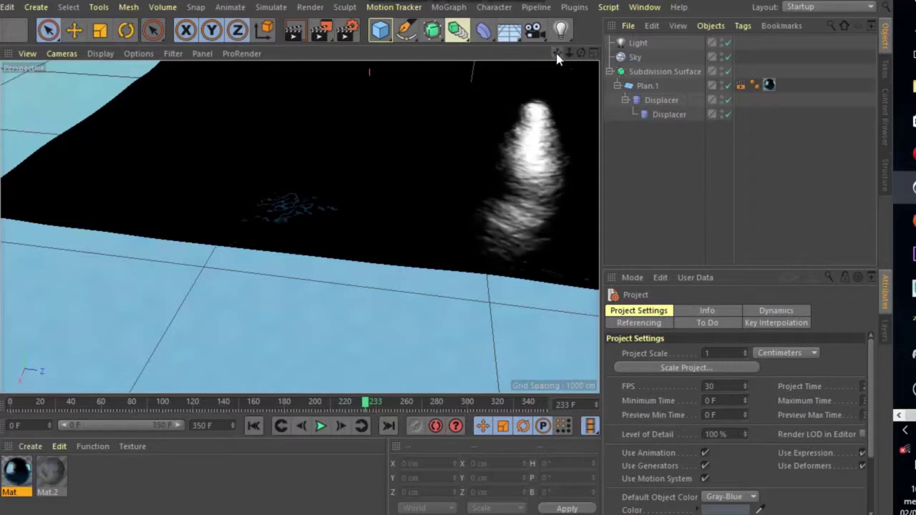
click(509, 30)
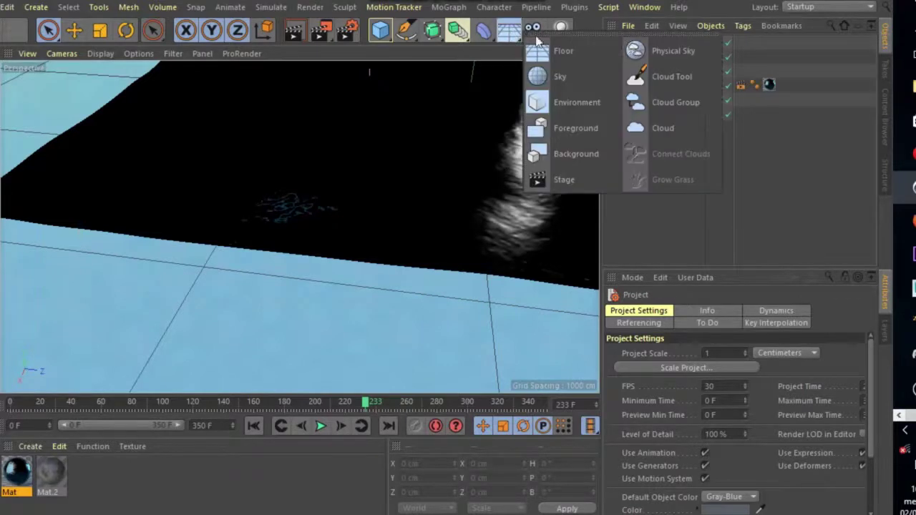
click(672, 50)
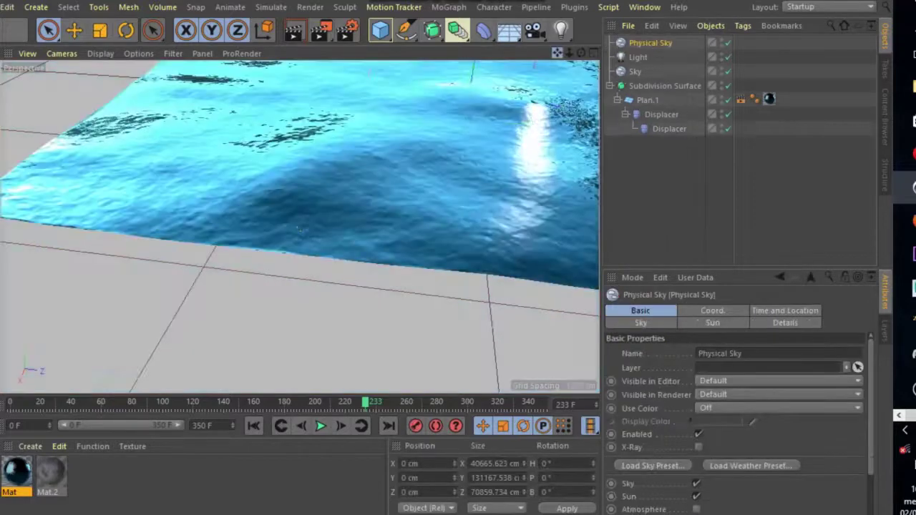
alt+drag(299, 227, 299, 228)
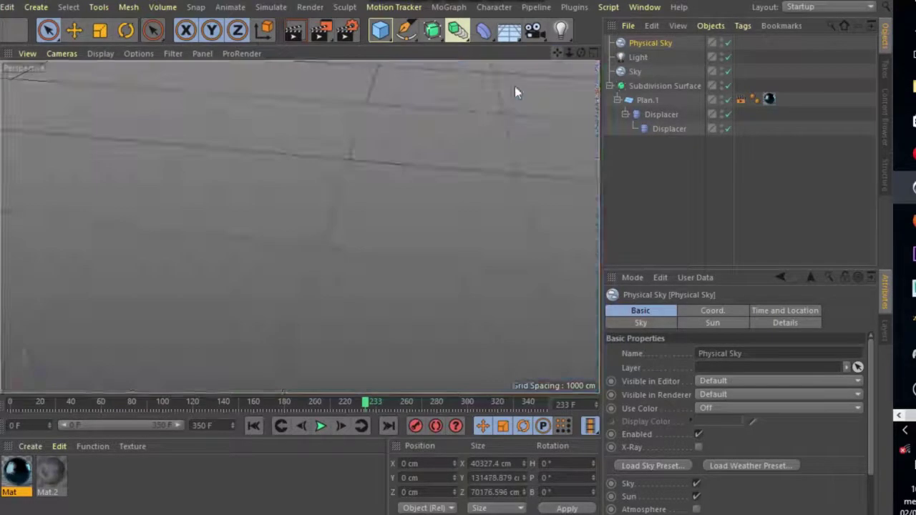
scroll(380, 154, down, 5)
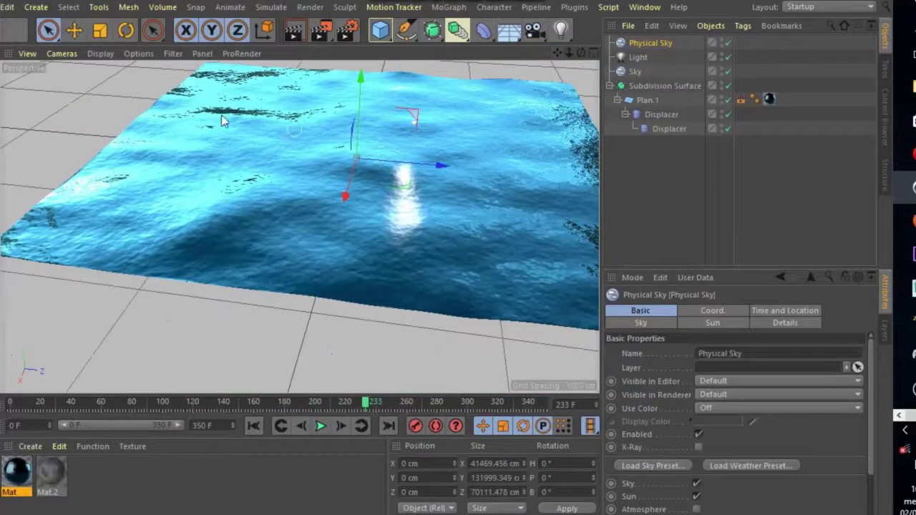
Select all ocean objects except the Physical Sky and stretch them along the Z axis so the water covers more of the view.
key(ctrl+a)
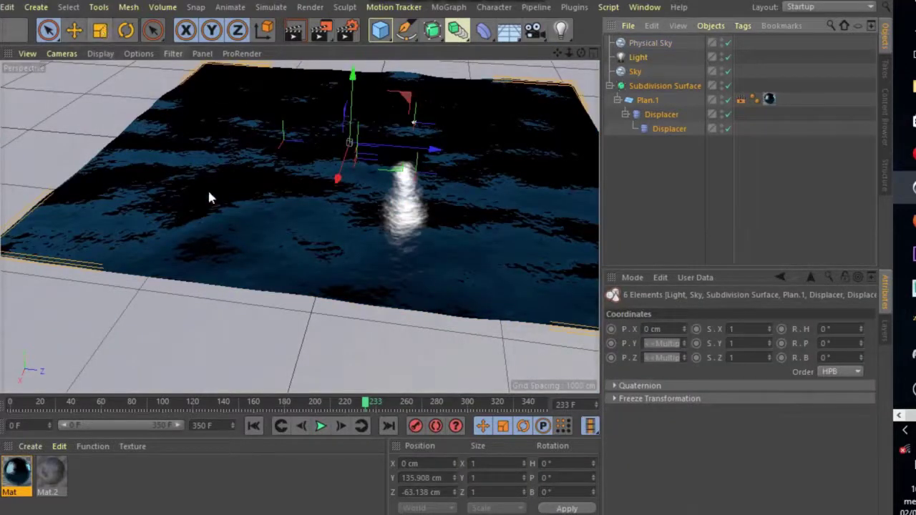
click(102, 35)
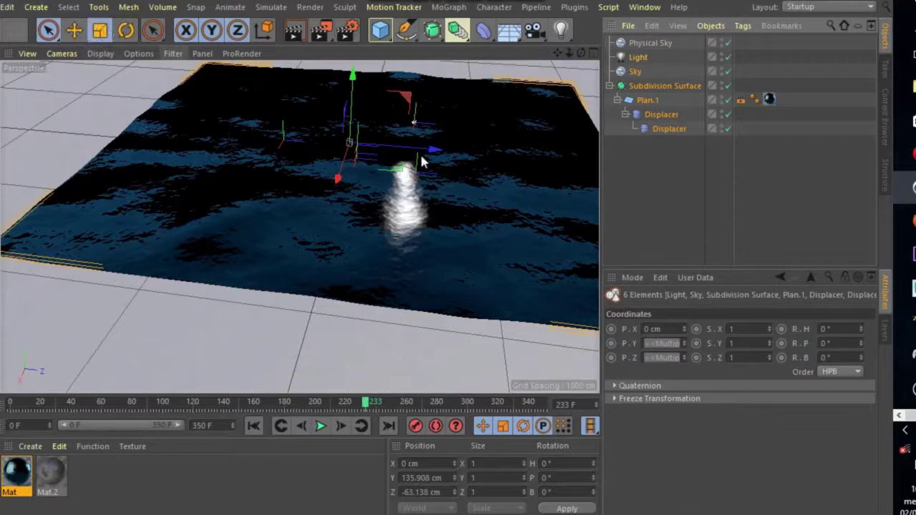
drag(581, 53, 574, 63)
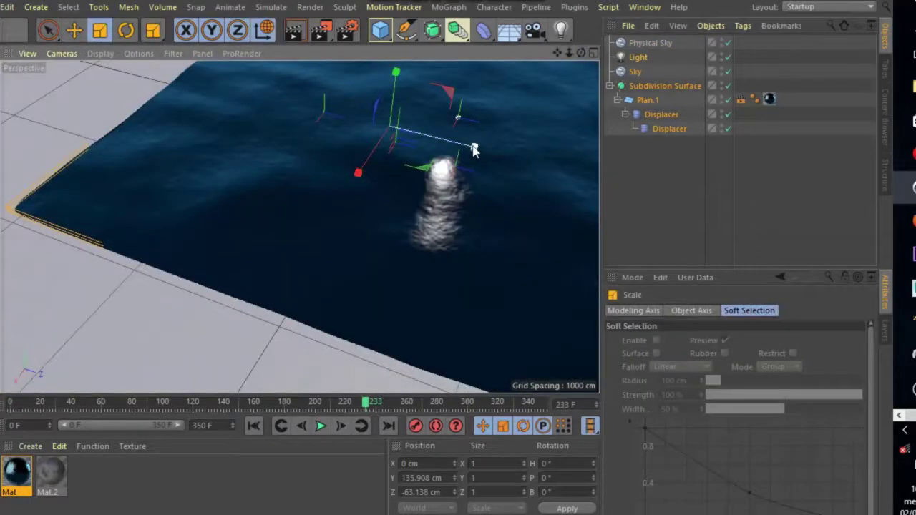
drag(480, 149, 510, 149)
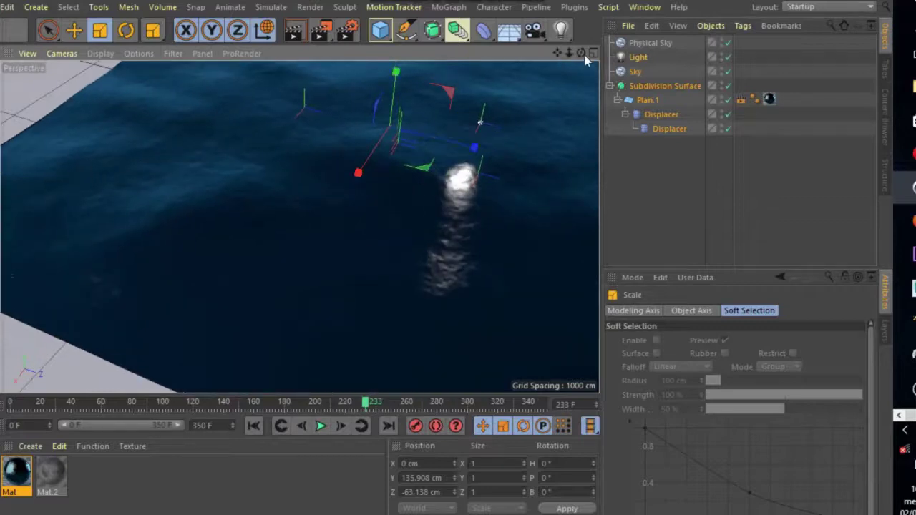
scroll(300, 225, down, 3)
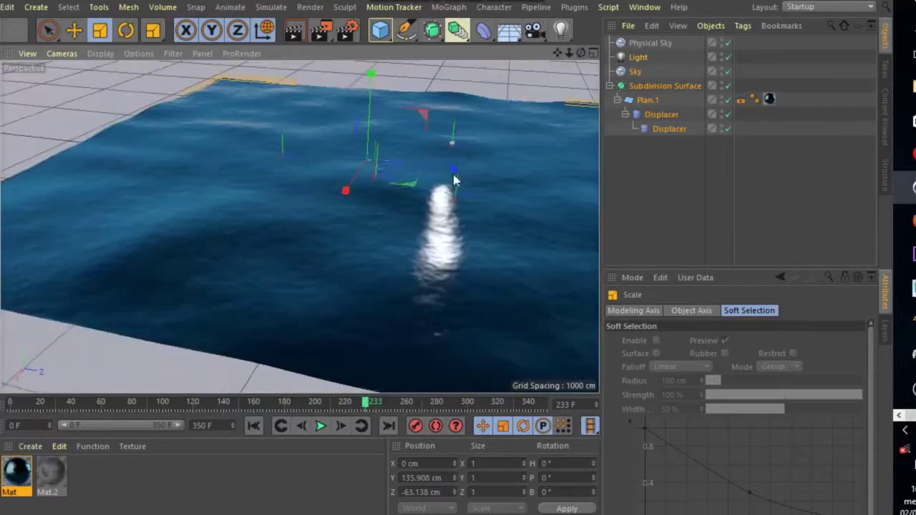
drag(454, 179, 583, 183)
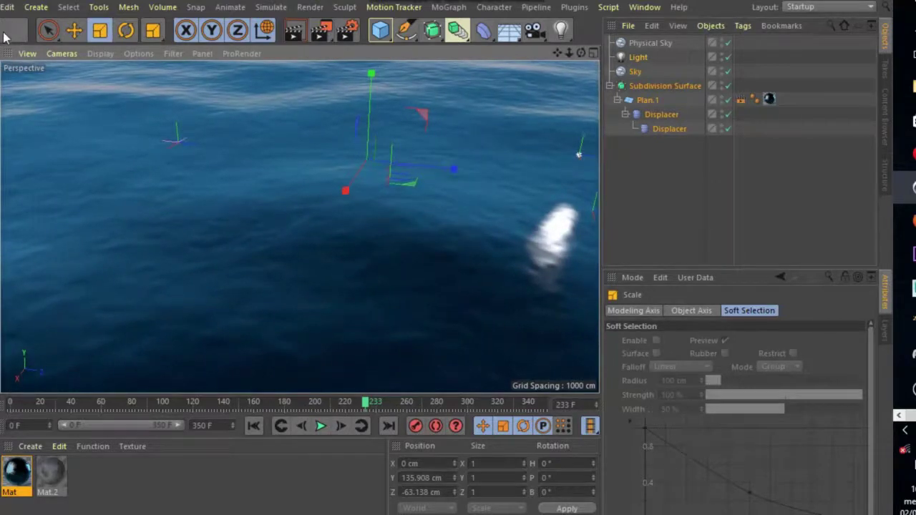
Choose the boat 3D Object file from the Boat folder in Models 3D for import into the scene.
key(ctrl+o)
double_click(255, 258)
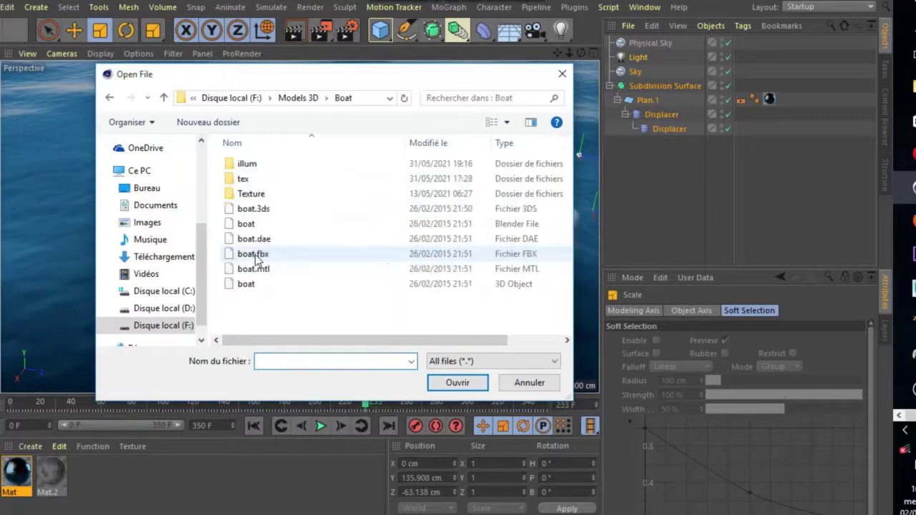
click(245, 283)
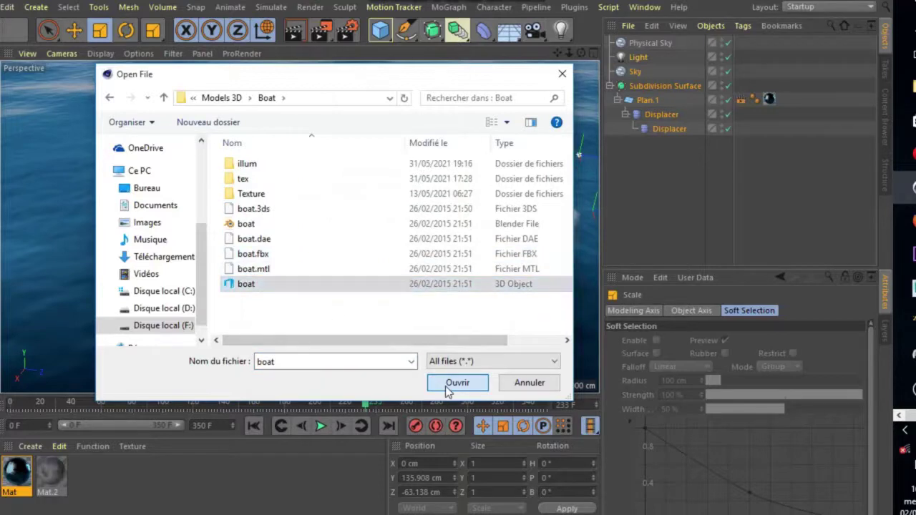
click(456, 383)
Import the boat OBJ with a scale of 0.3 meters and Random Colors as the default material.
drag(441, 207, 296, 77)
click(325, 140)
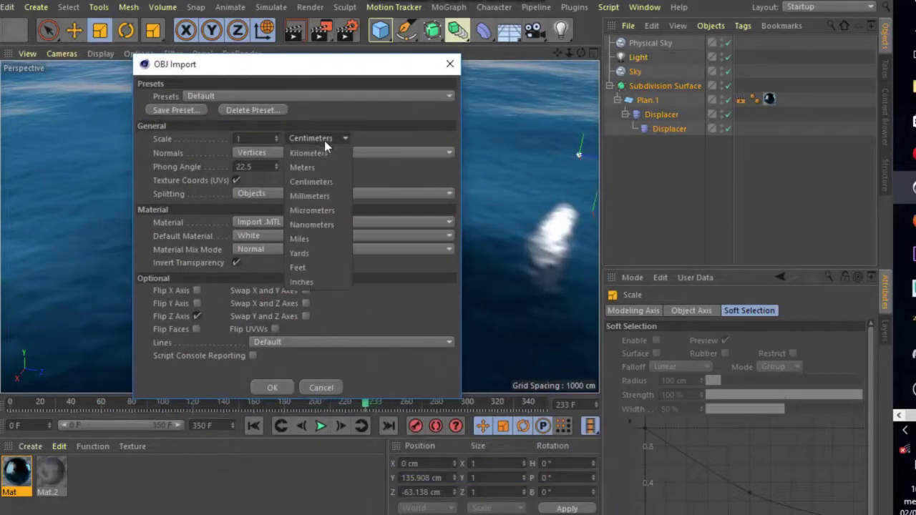
click(306, 171)
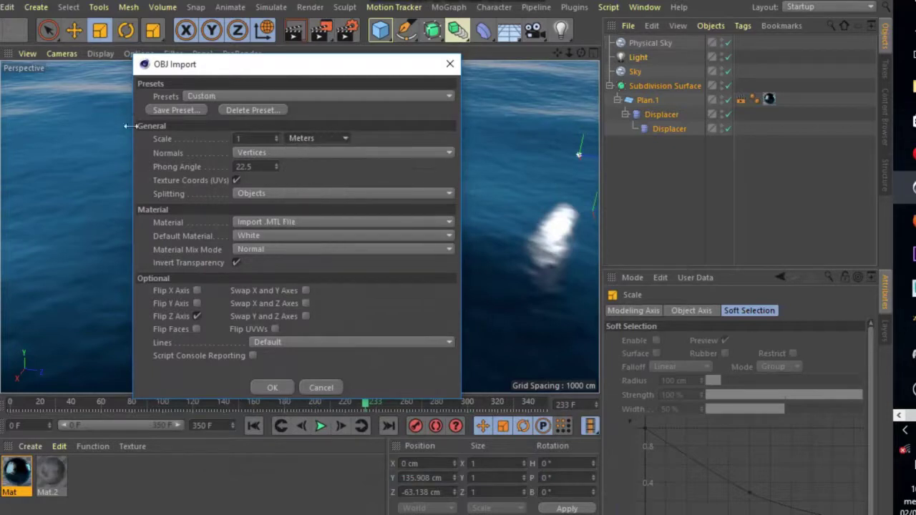
drag(274, 141, 277, 147)
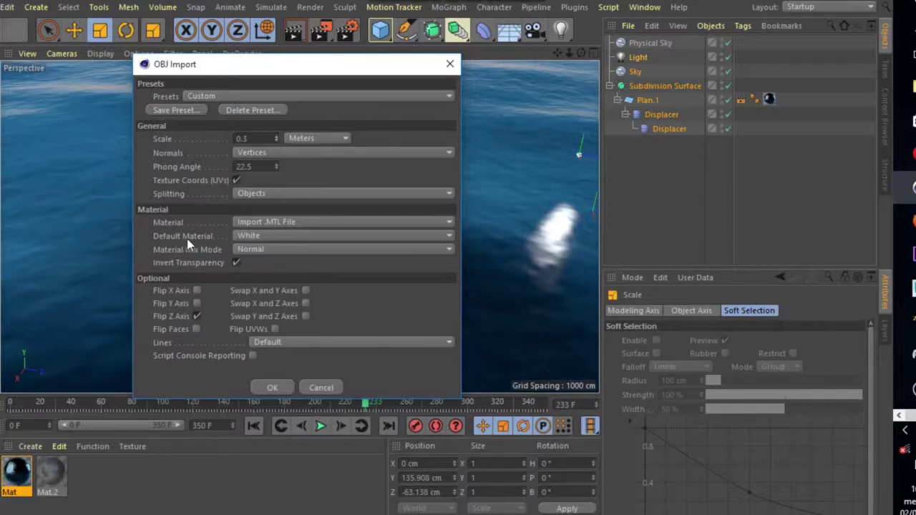
click(262, 234)
click(266, 264)
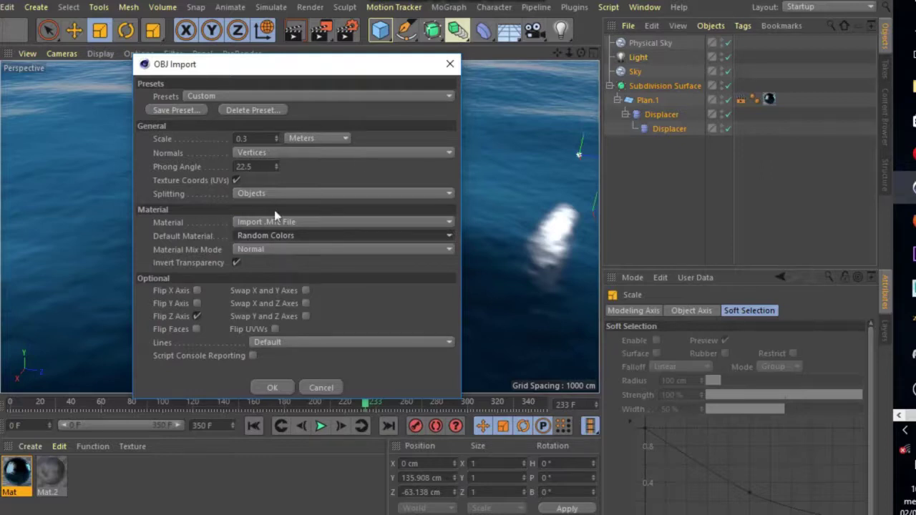
click(273, 389)
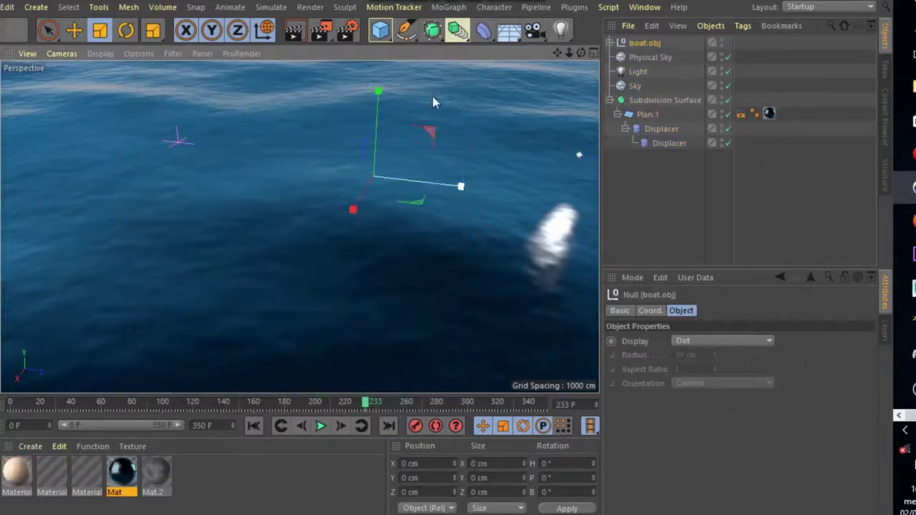
Raise the boat along the Y axis to about 228 cm so it sits above the waves.
click(74, 30)
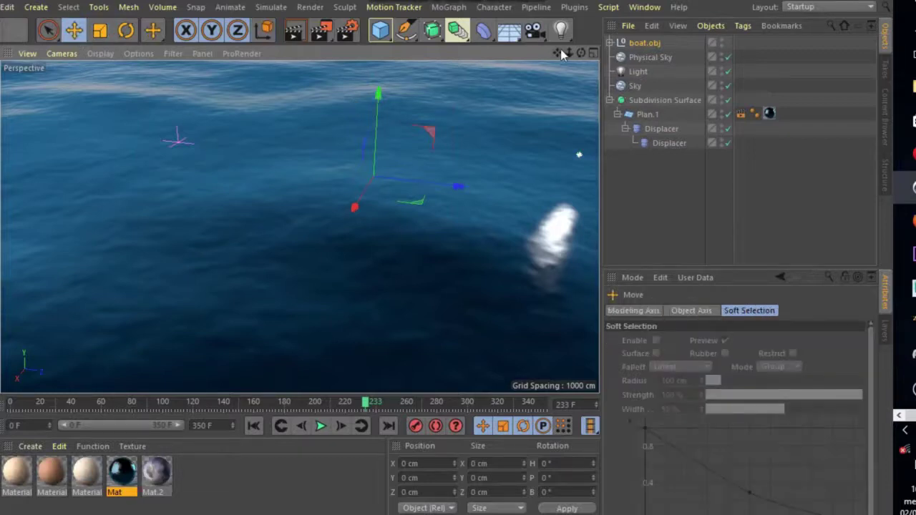
drag(563, 54, 460, 176)
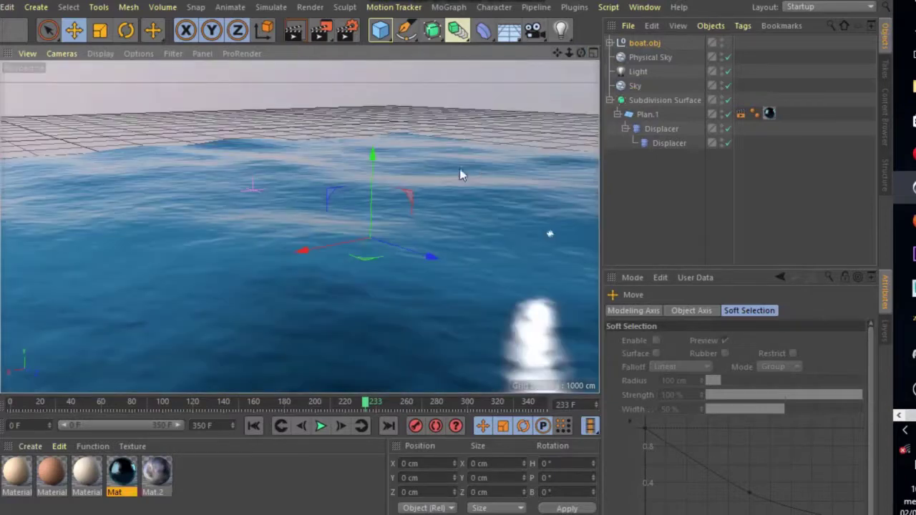
drag(372, 154, 374, 127)
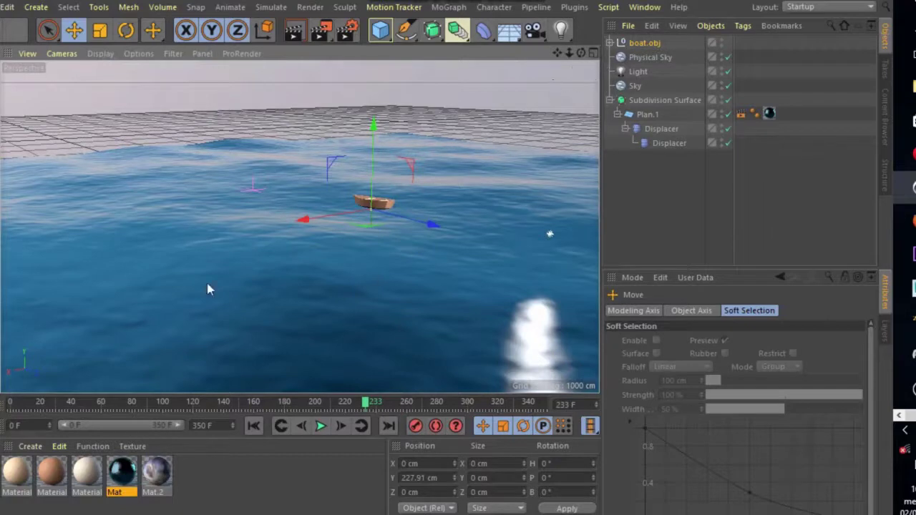
In the Right view, lower the boat to a Y position of about 151 cm so its hull meets the water surface.
click(593, 53)
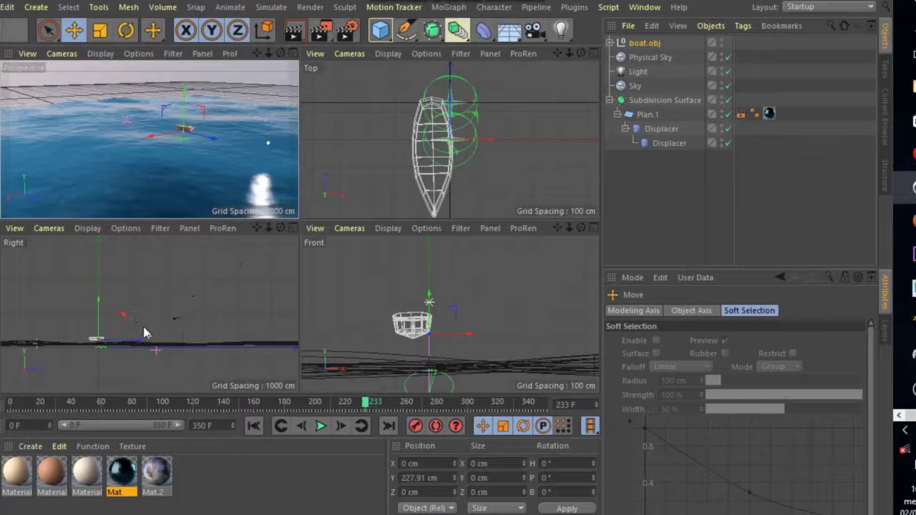
middle_click(147, 314)
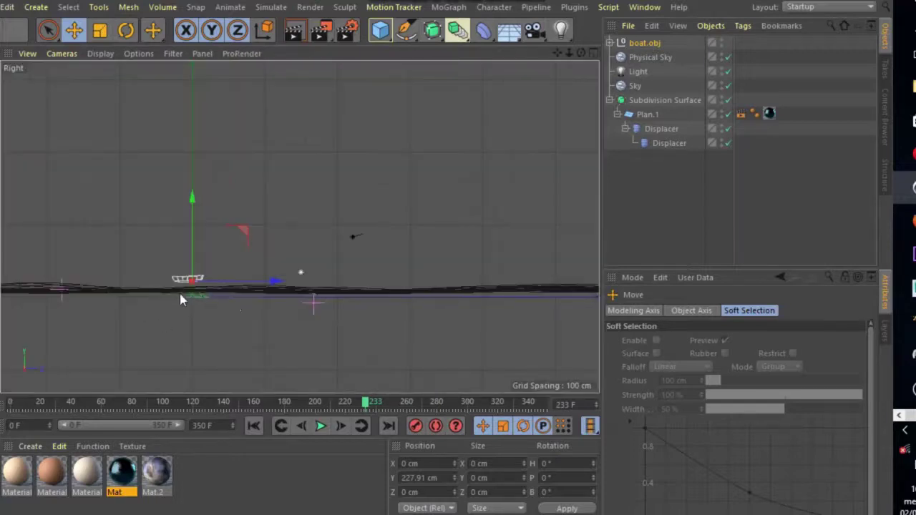
middle_click(185, 294)
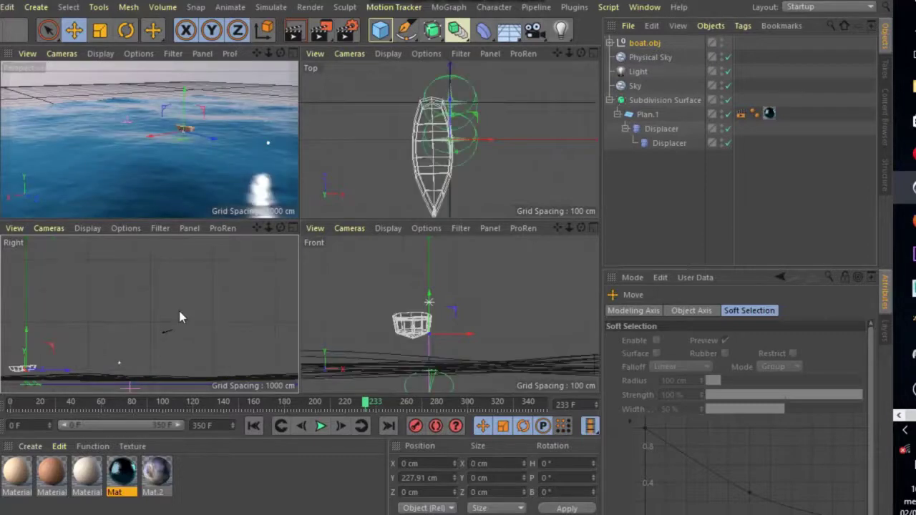
middle_click(179, 319)
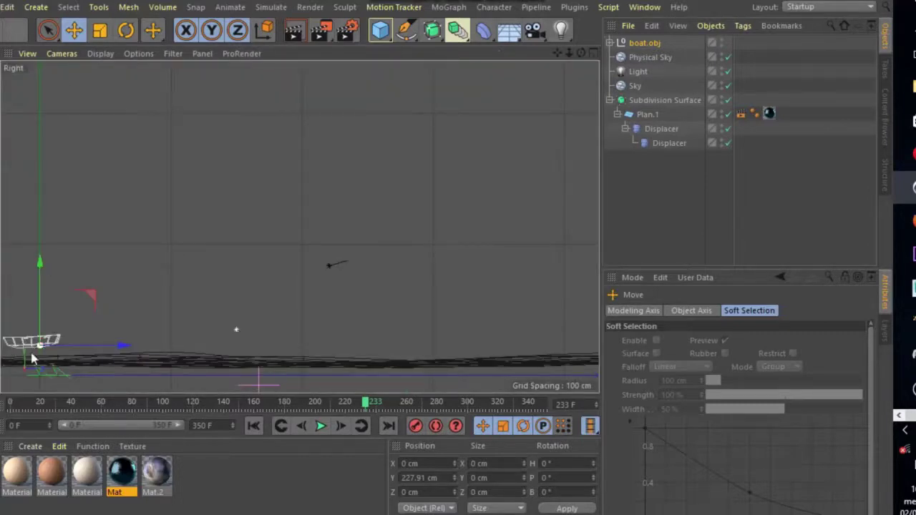
scroll(29, 354, up, 3)
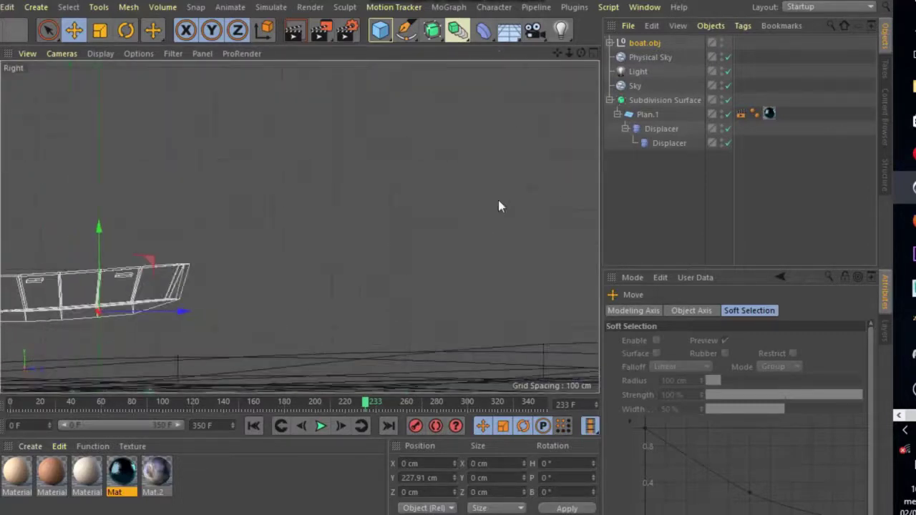
alt+middle_drag(290, 228, 316, 226)
drag(266, 209, 276, 257)
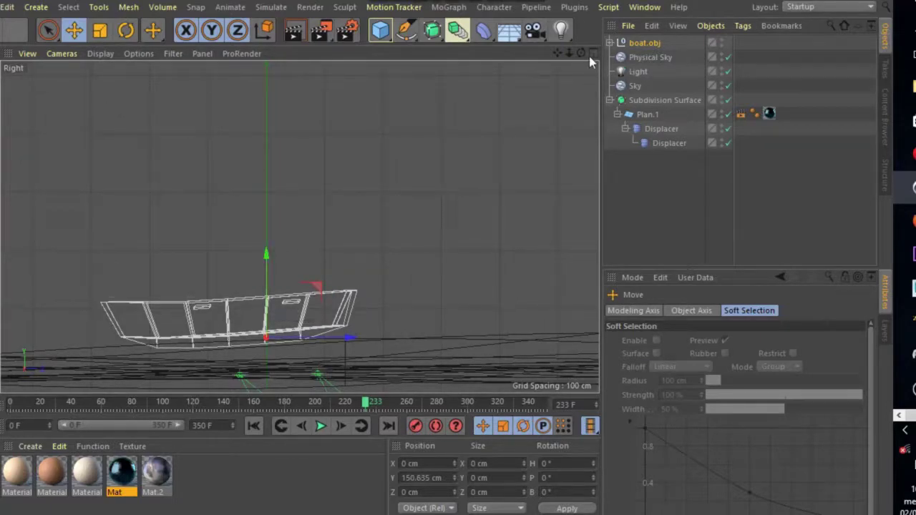
Return to a full-size Perspective view of the ocean and boat, and start merging another file into the scene.
click(592, 54)
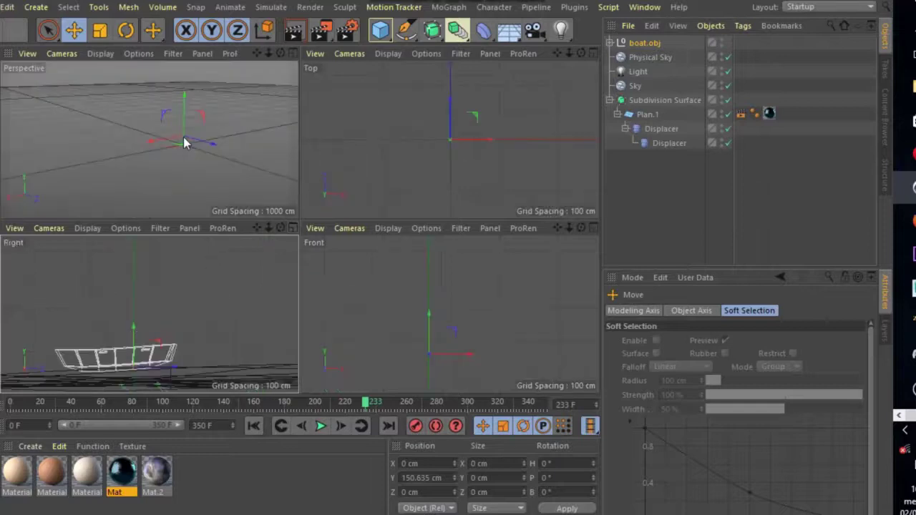
middle_click(184, 155)
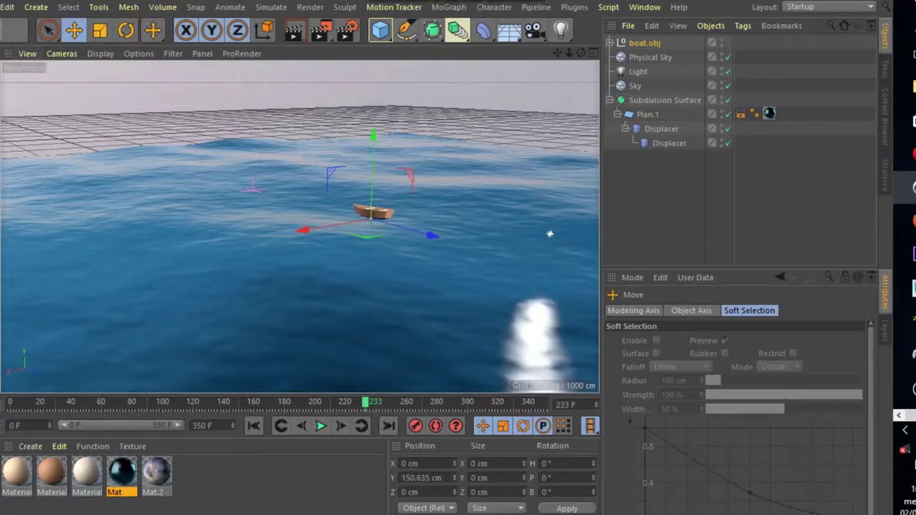
click(2, 8)
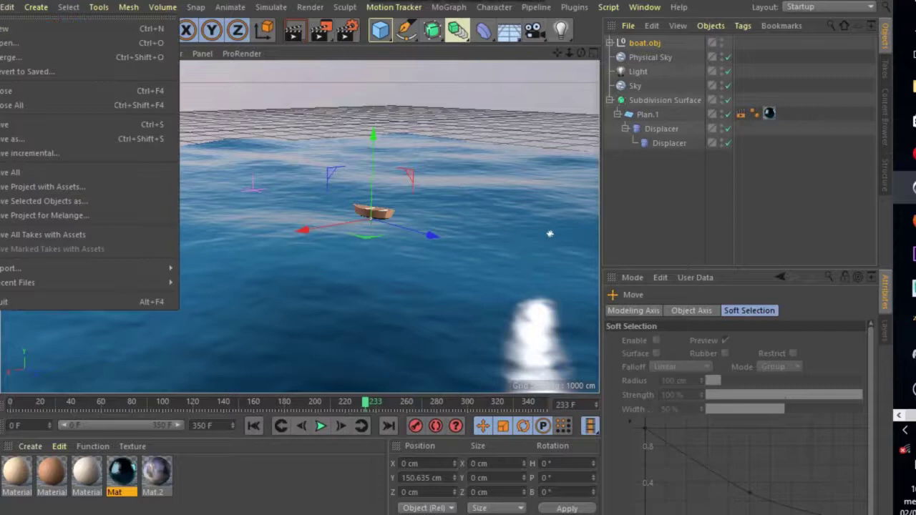
click(10, 65)
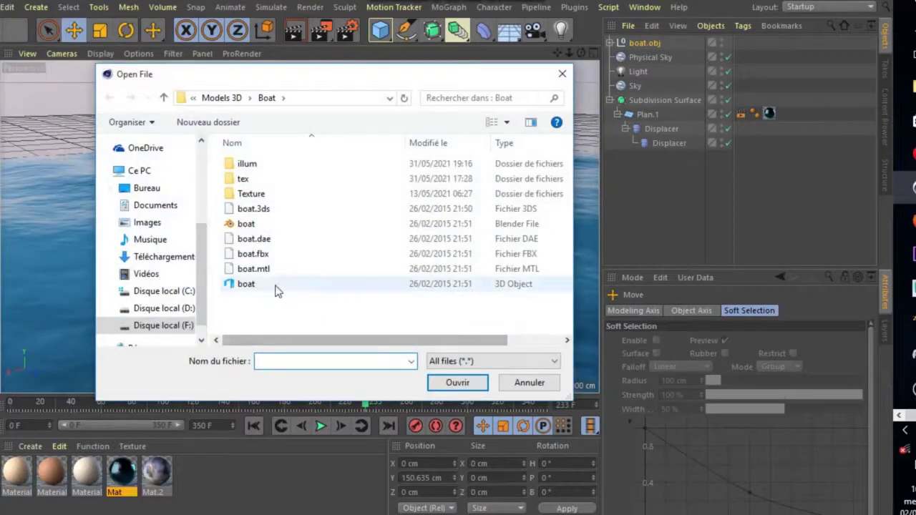
Import rp_nathan_animated_003_walking.fbx from the Nathan & Animation folder in Models 3D, using the default FBX import settings.
click(243, 285)
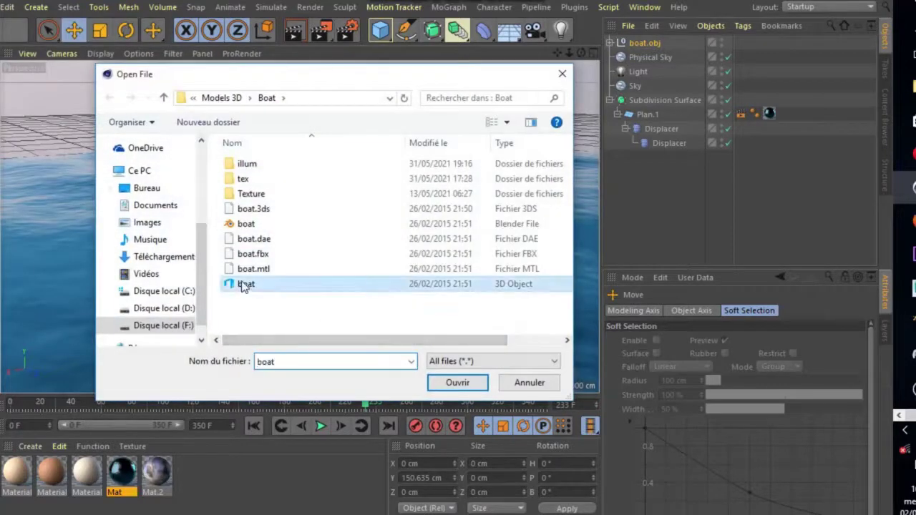
click(223, 98)
scroll(372, 268, down, 3)
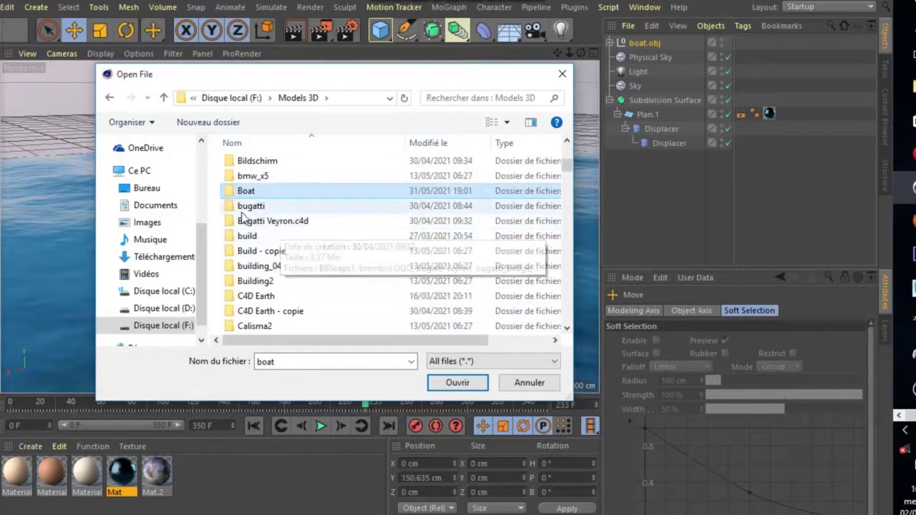
scroll(278, 293, down, 3)
scroll(278, 297, down, 4)
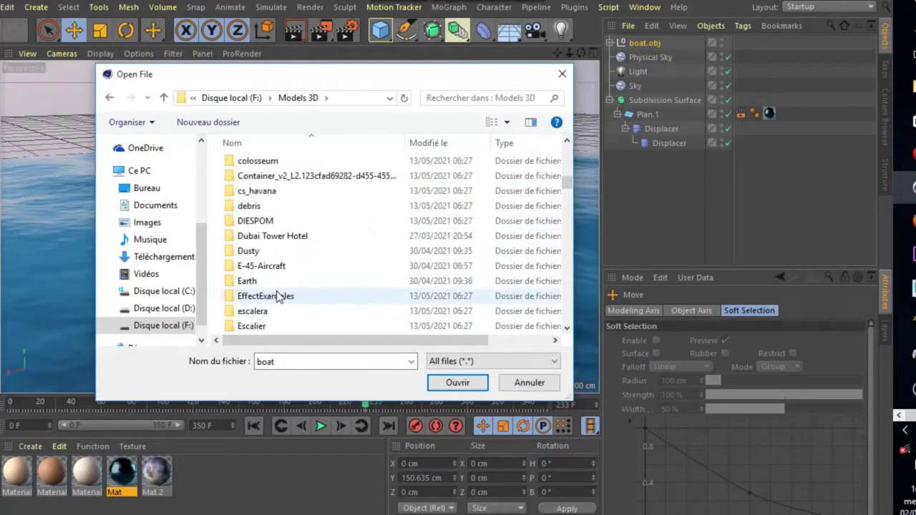
scroll(277, 297, down, 2)
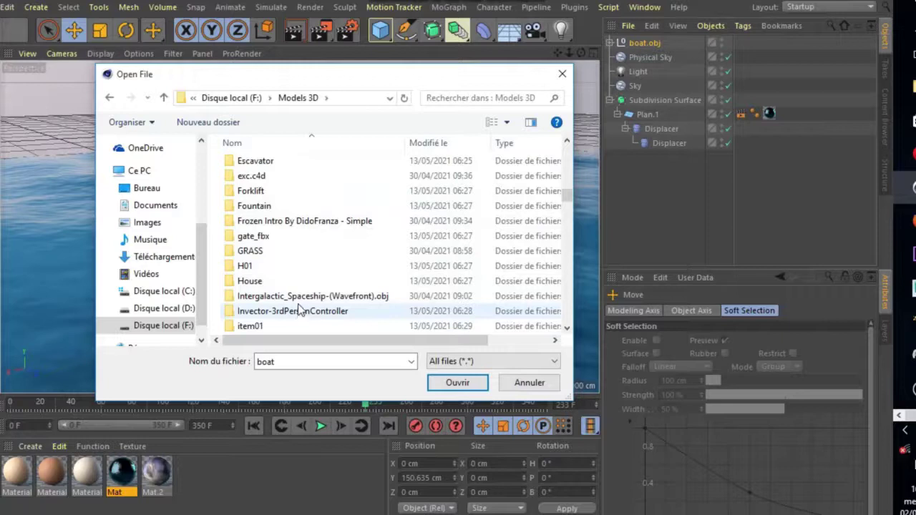
scroll(301, 309, down, 3)
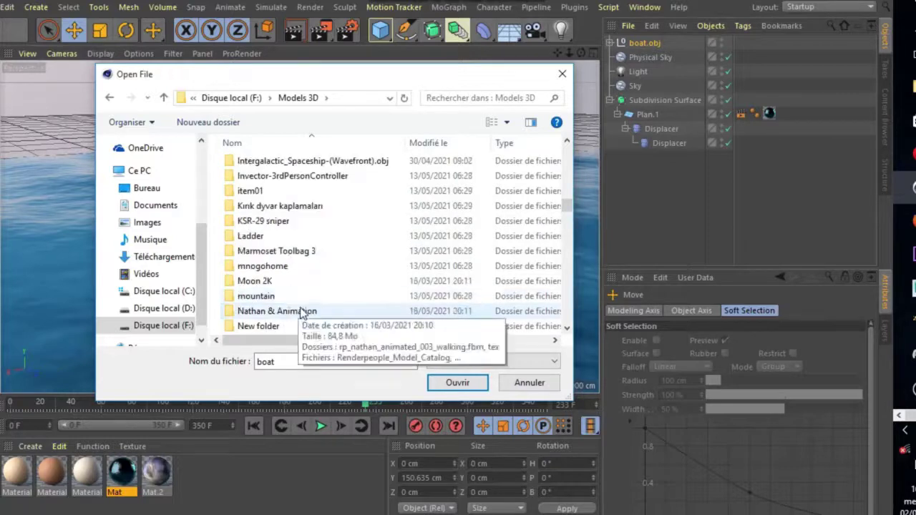
double_click(302, 311)
click(259, 239)
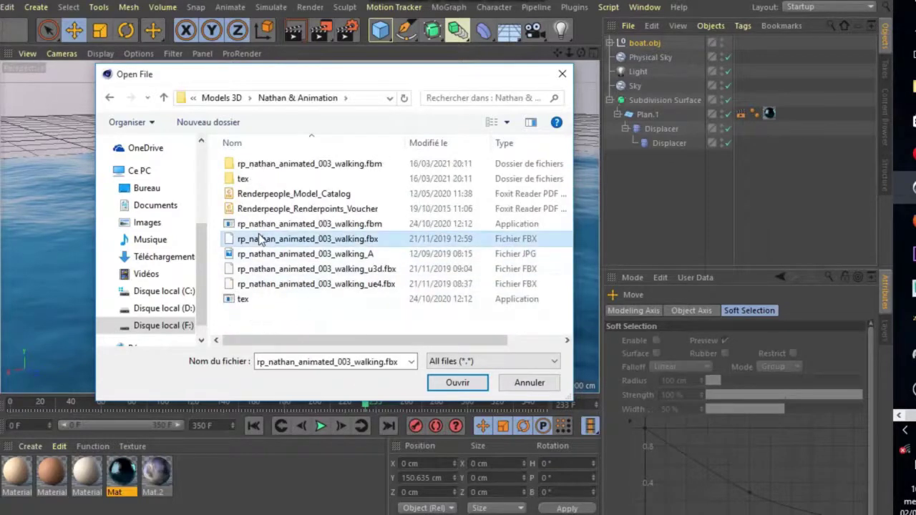
click(458, 382)
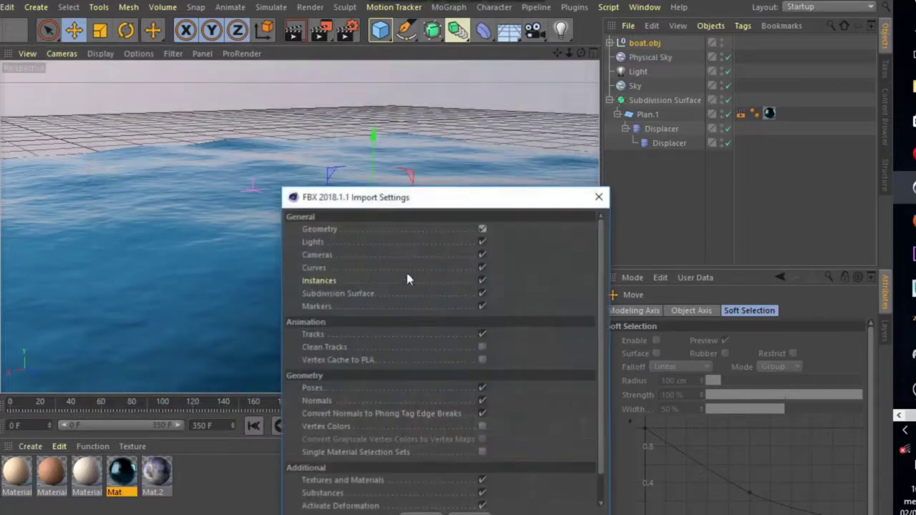
key(Return)
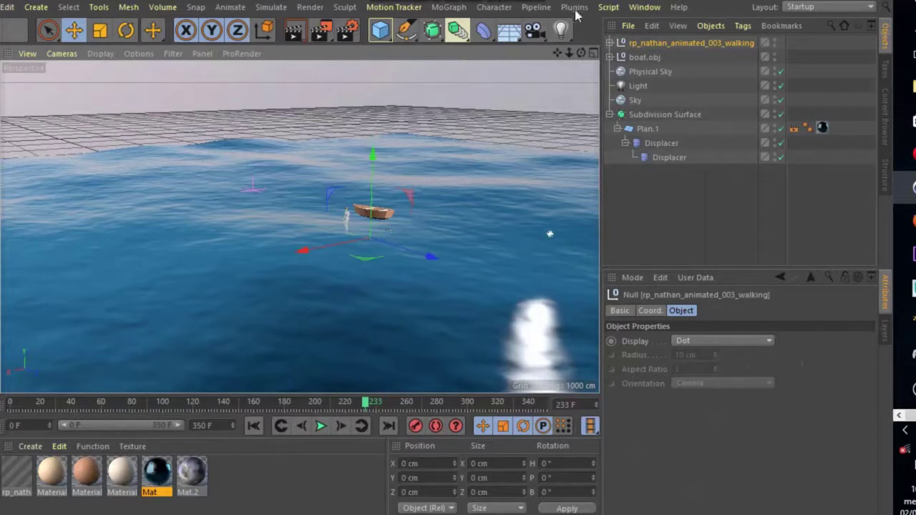
Return the animation to frame 0 and move the walking man to about X -206, Y 32, Z 133 cm, near the boat.
alt+drag(315, 287, 151, 209)
alt+right_drag(216, 195, 224, 200)
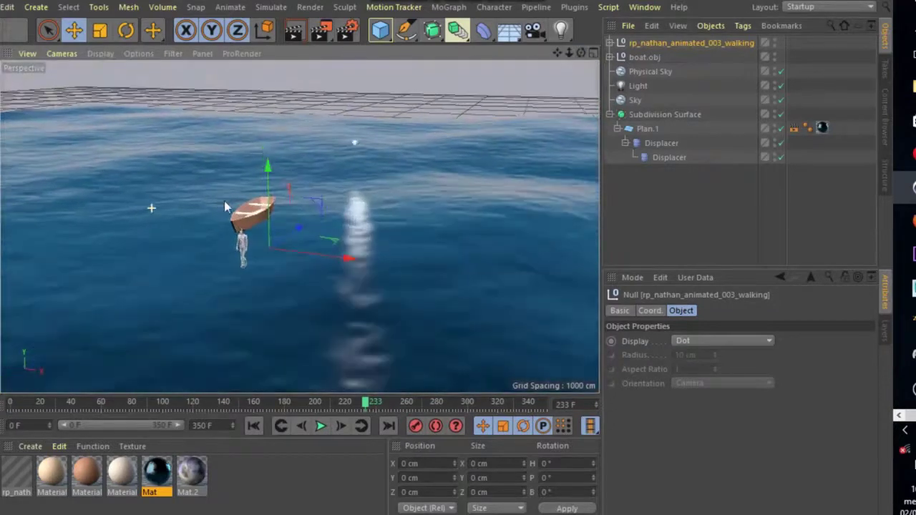
alt+right_drag(229, 249, 301, 242)
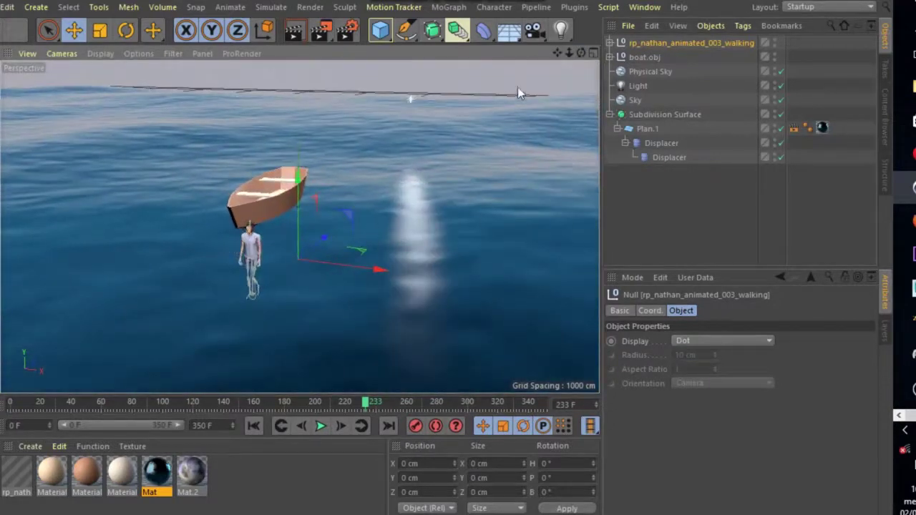
drag(581, 53, 344, 368)
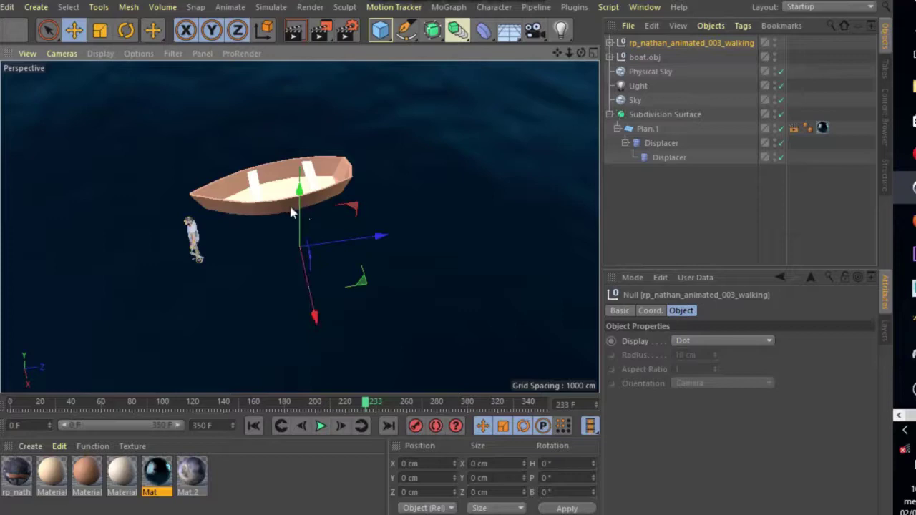
click(254, 427)
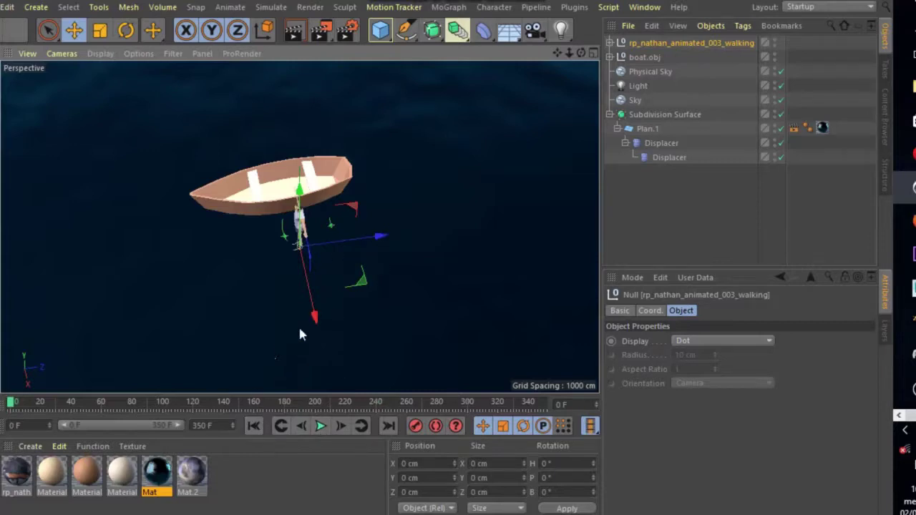
drag(313, 318, 313, 258)
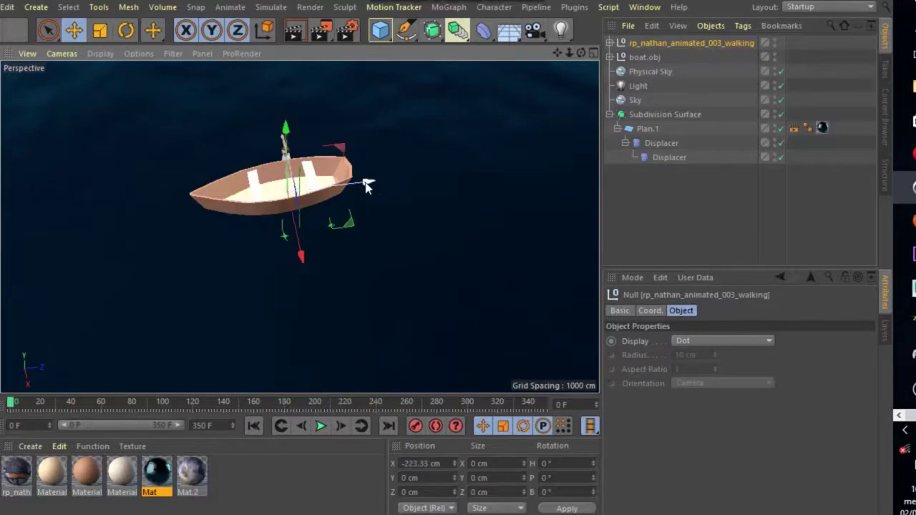
drag(378, 184, 412, 184)
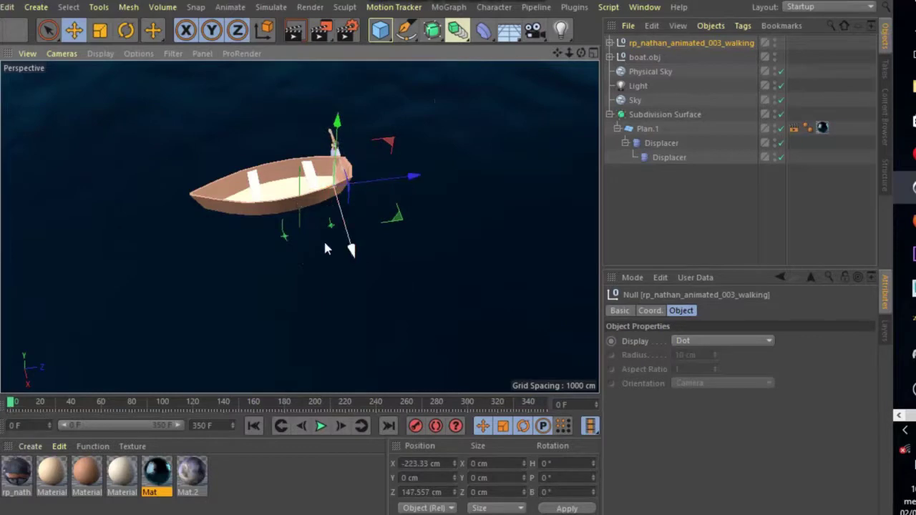
drag(352, 250, 353, 251)
drag(338, 127, 341, 123)
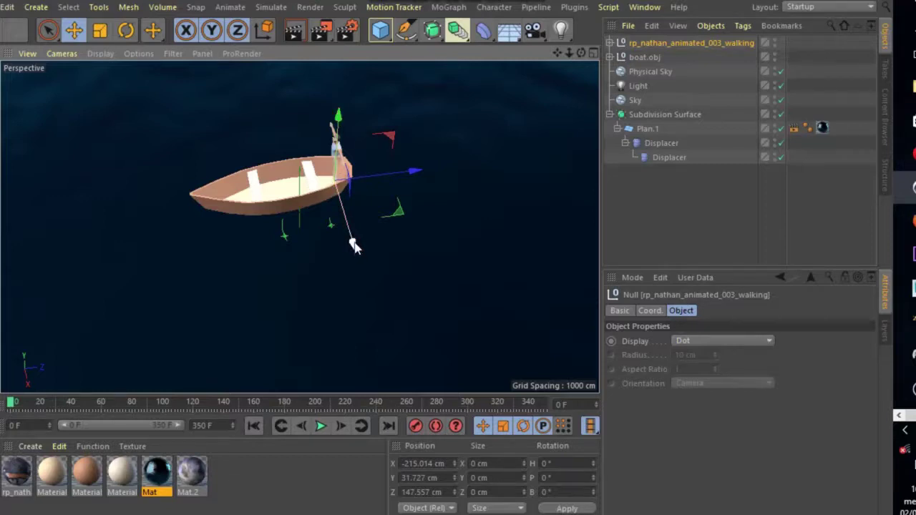
drag(354, 246, 356, 248)
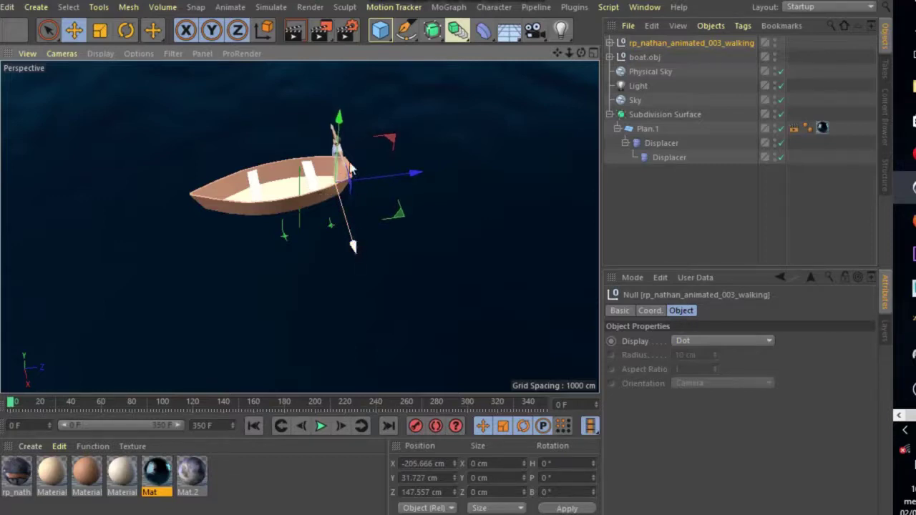
drag(415, 174, 410, 178)
Center the walking man across the boat and raise him into its stern, at about X -71, Y 169, Z 103 cm.
drag(581, 53, 541, 107)
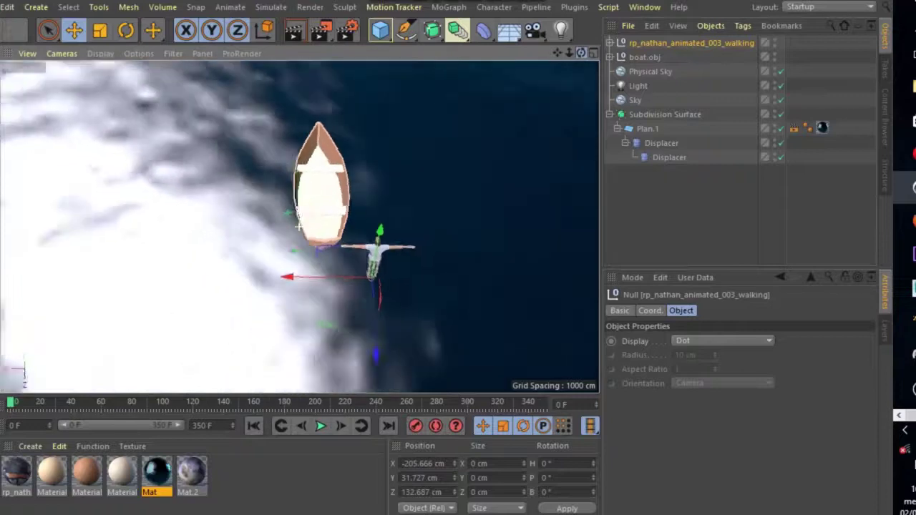
drag(286, 278, 243, 278)
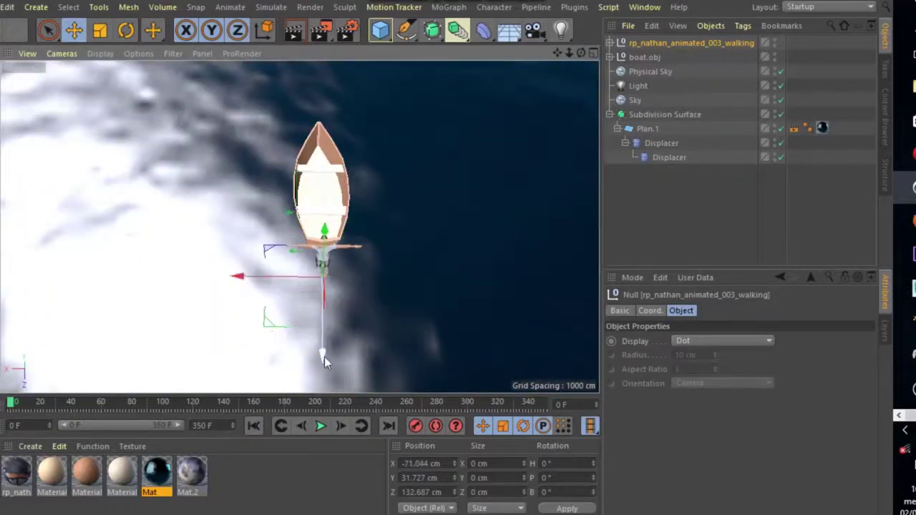
drag(326, 350, 330, 324)
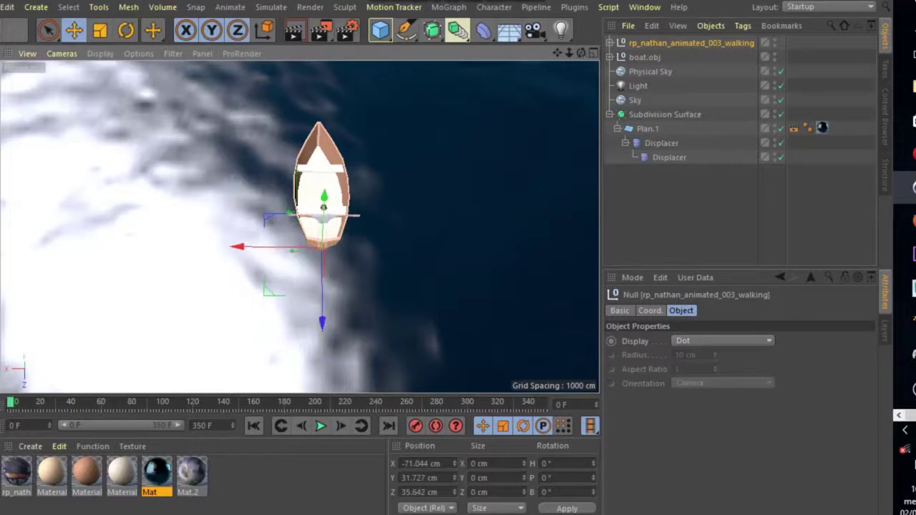
drag(581, 53, 418, 225)
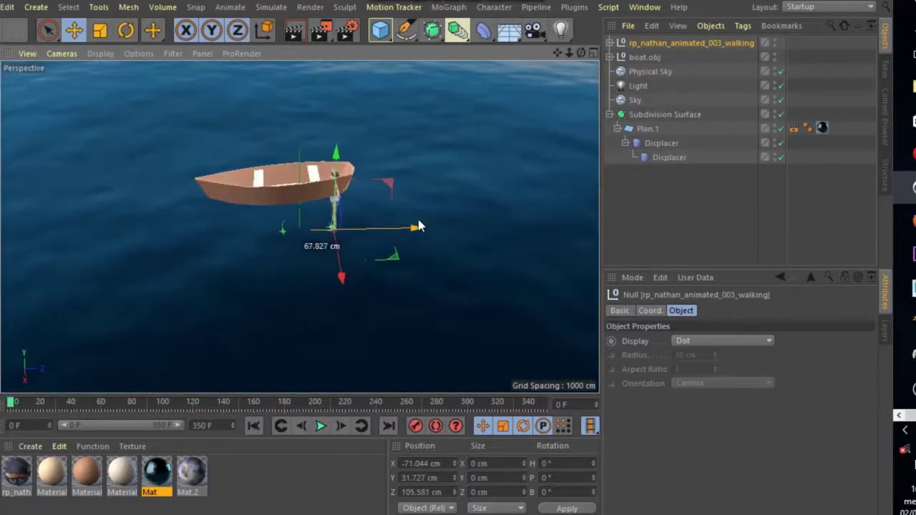
drag(337, 193, 347, 131)
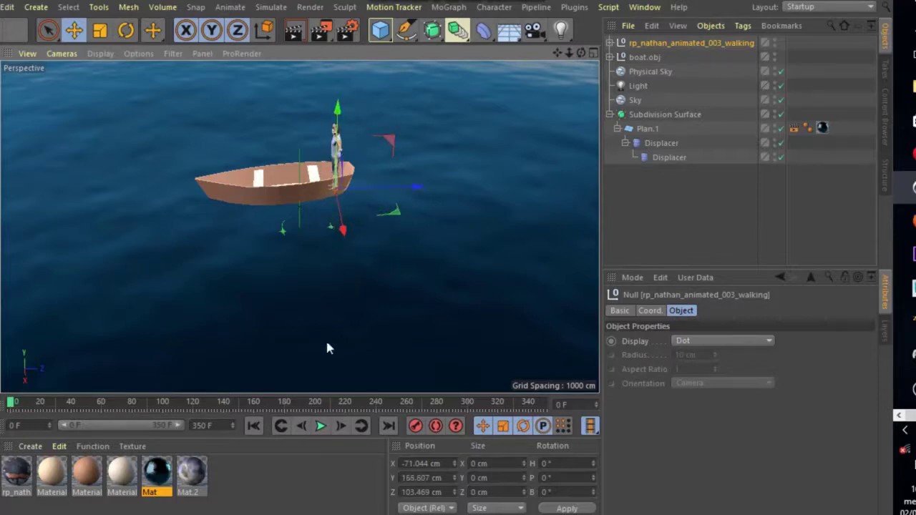
Play the animation to check how the man walks along the boat, and stop the playback.
click(322, 427)
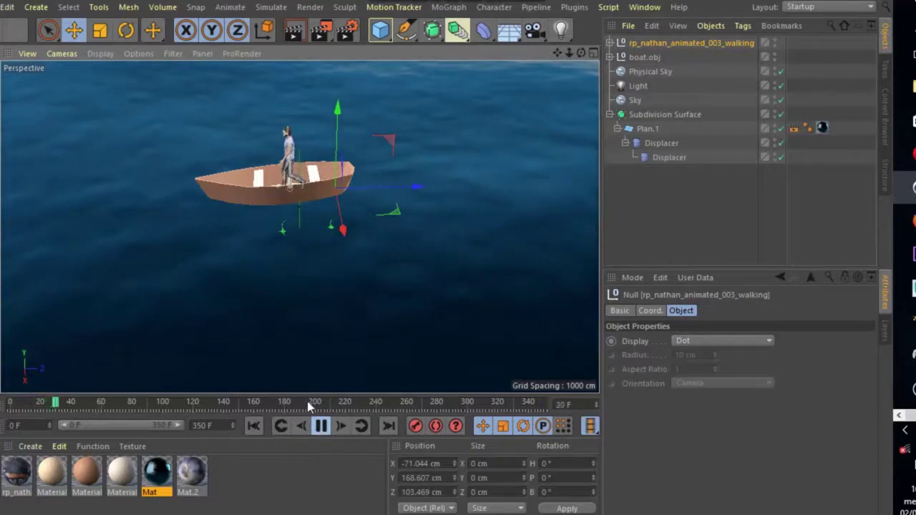
alt+drag(348, 231, 347, 237)
scroll(346, 236, down, 3)
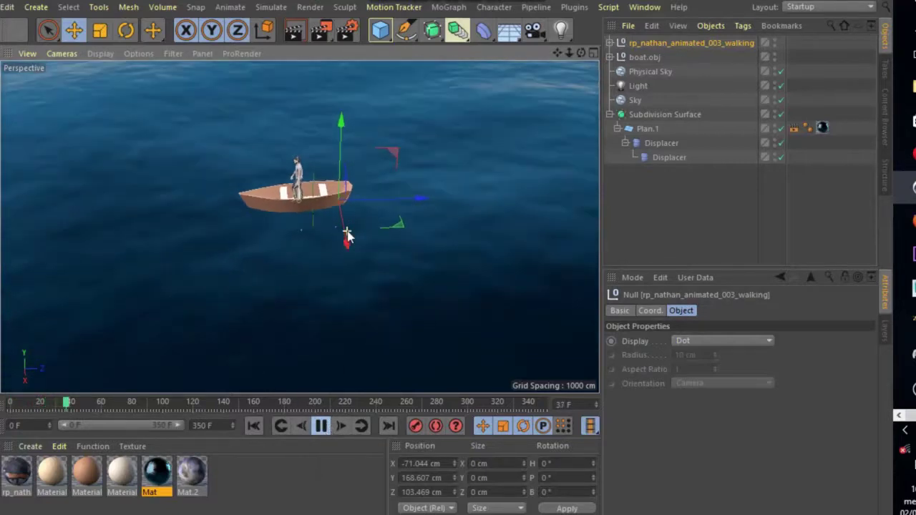
scroll(349, 239, up, 2)
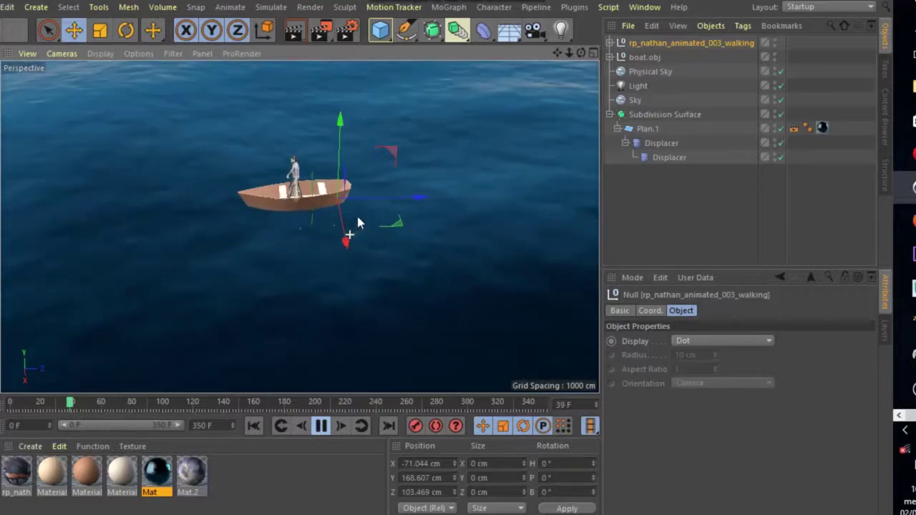
click(321, 425)
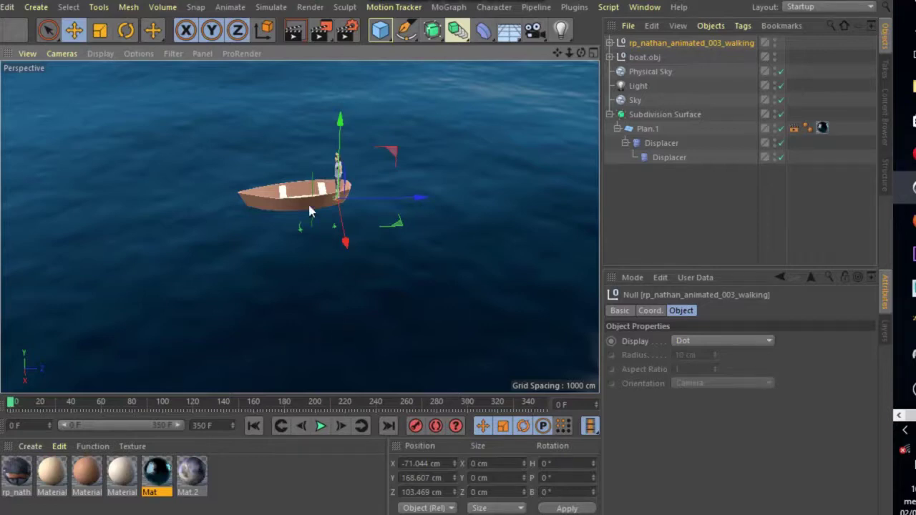
Delete the bench seats, the Cube.001 object inside boat.obj, from the boat.
drag(581, 53, 486, 86)
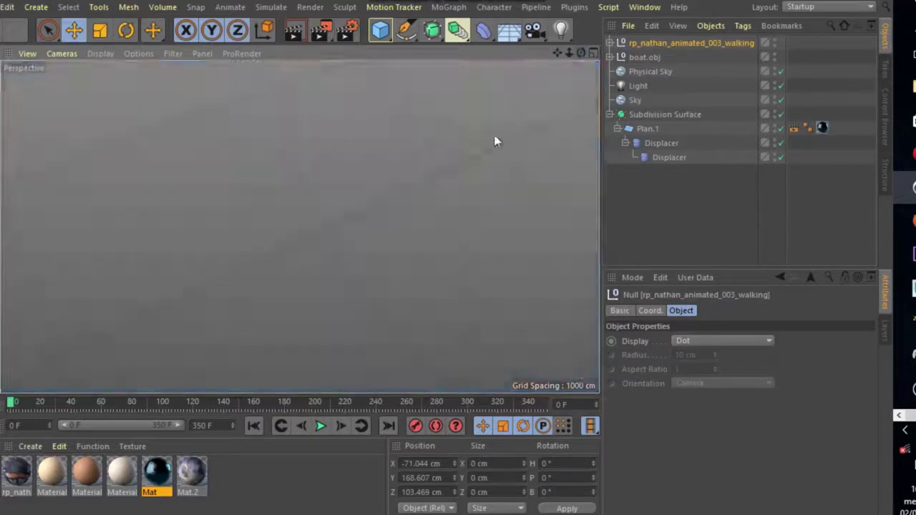
scroll(299, 188, up, 3)
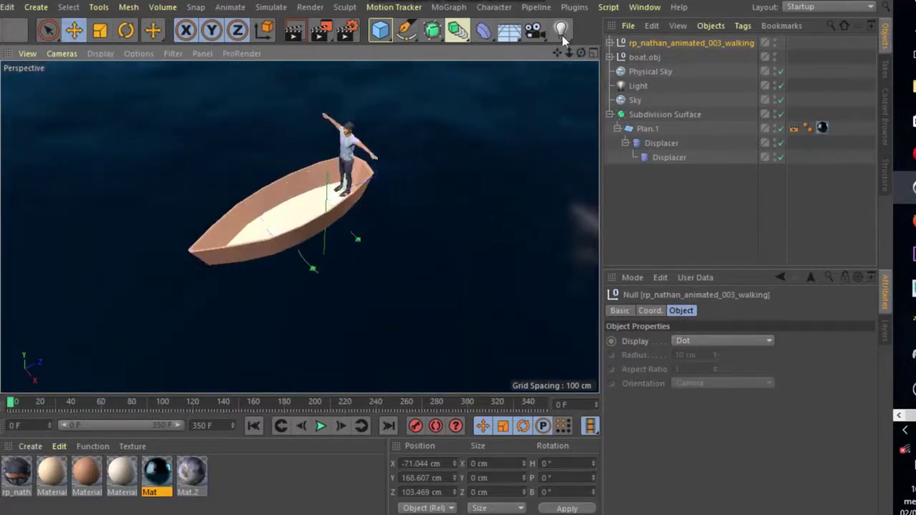
drag(581, 53, 571, 30)
scroll(309, 201, up, 1)
scroll(309, 201, up, 1)
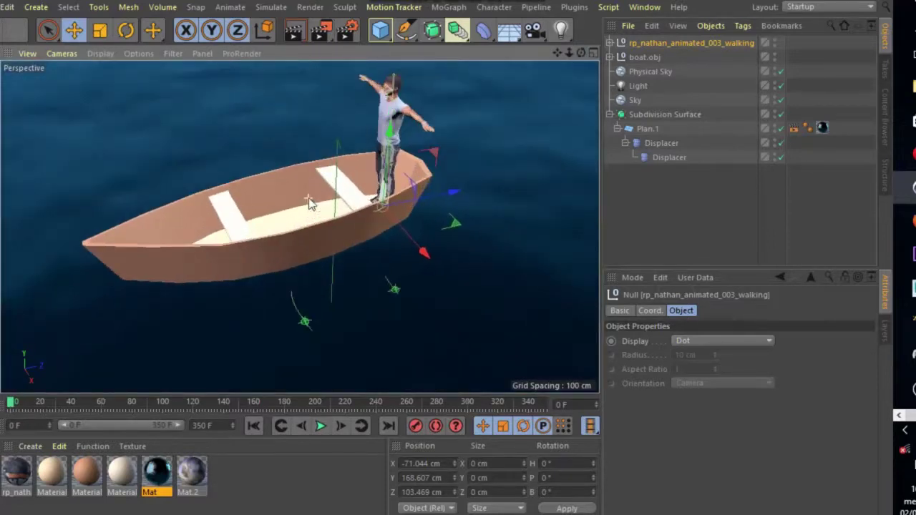
click(226, 217)
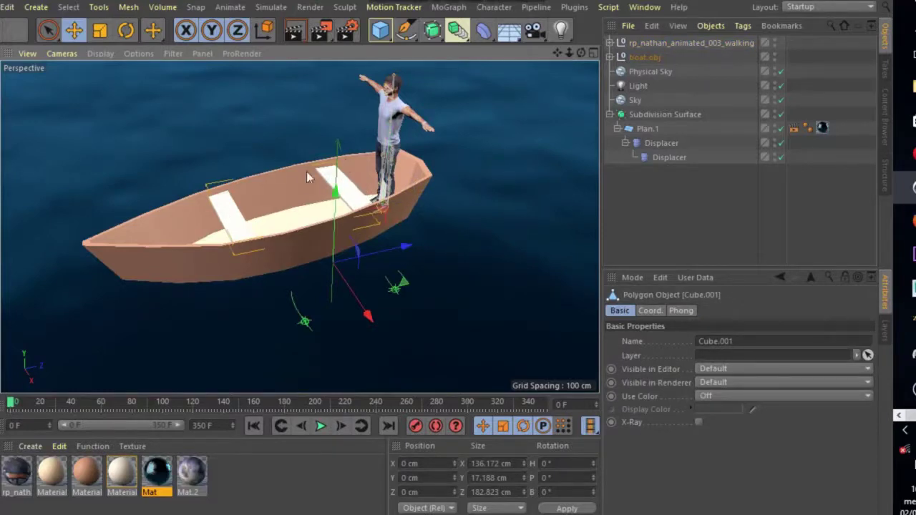
click(610, 57)
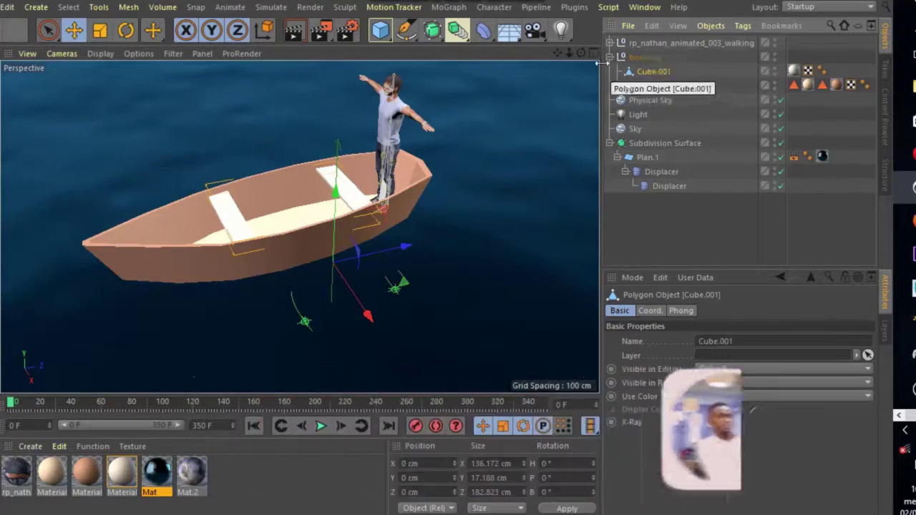
key(Delete)
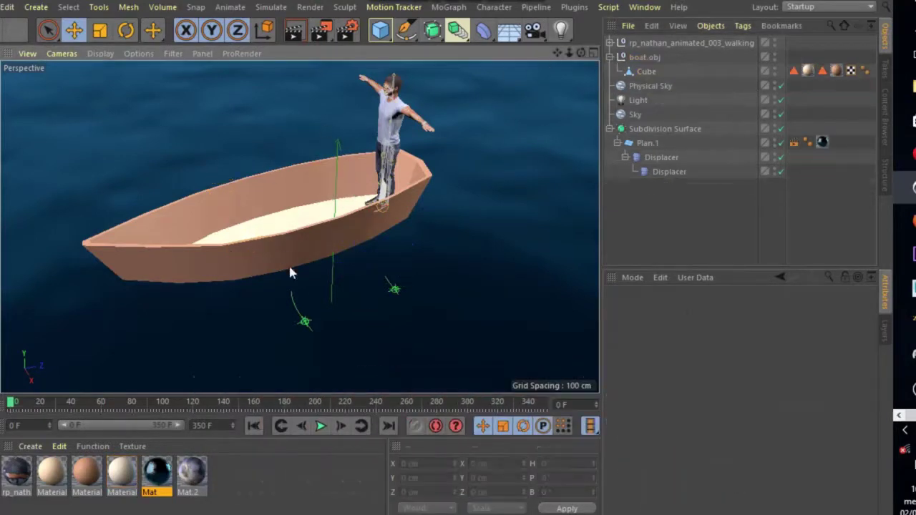
Load wood3.jpg from the boat's Texture folder as the color texture of the brown boat hull material.
alt+drag(277, 208, 274, 187)
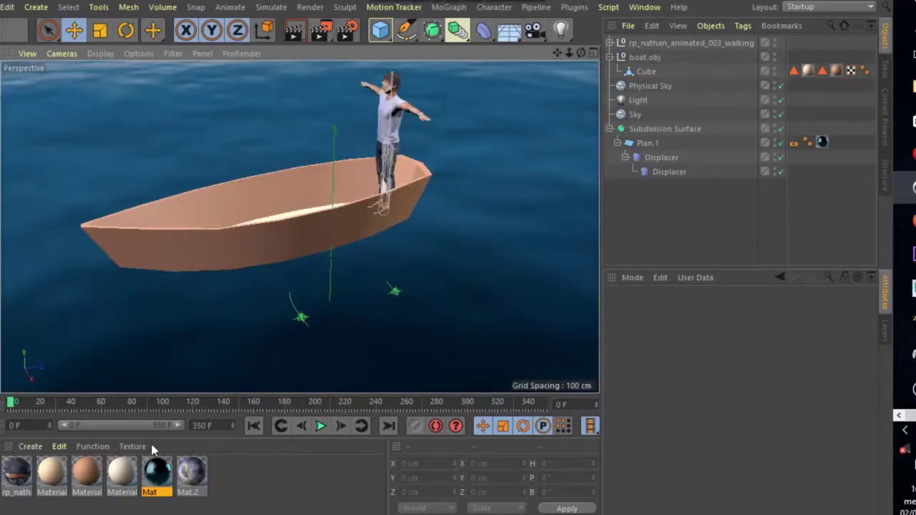
double_click(84, 485)
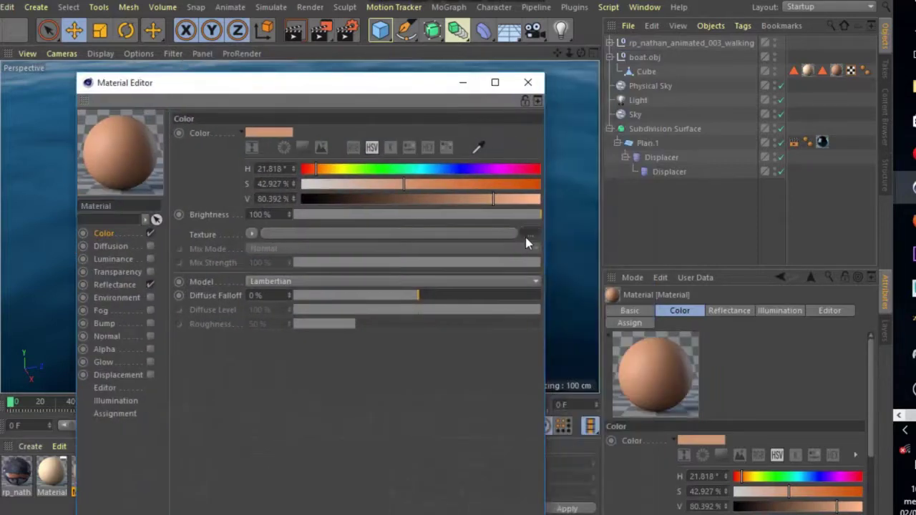
click(528, 235)
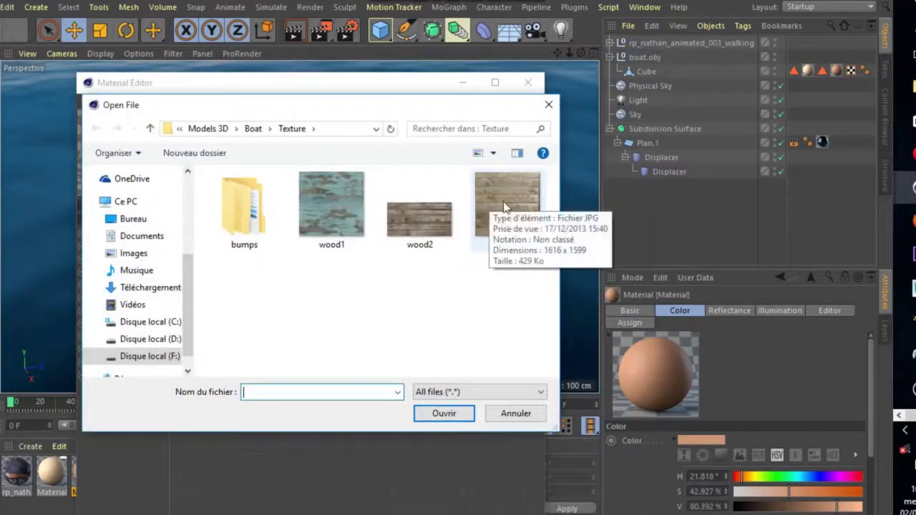
click(499, 205)
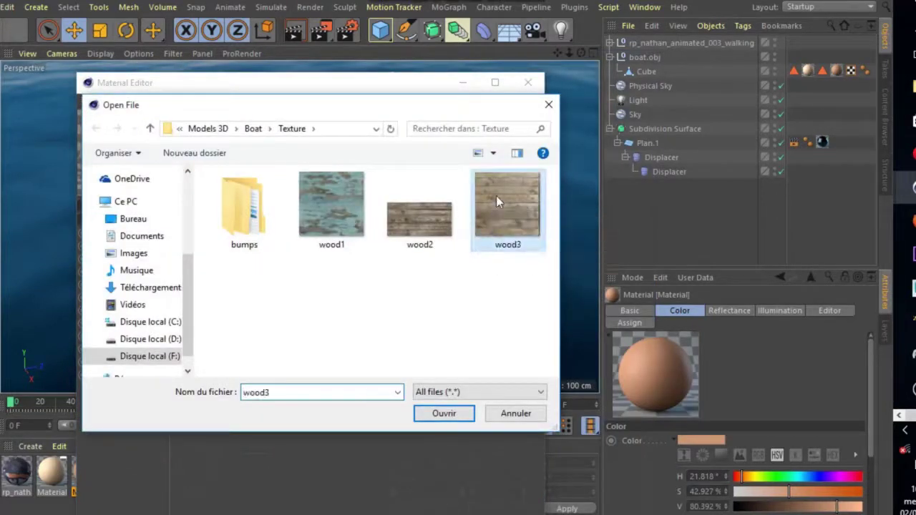
click(443, 413)
click(447, 317)
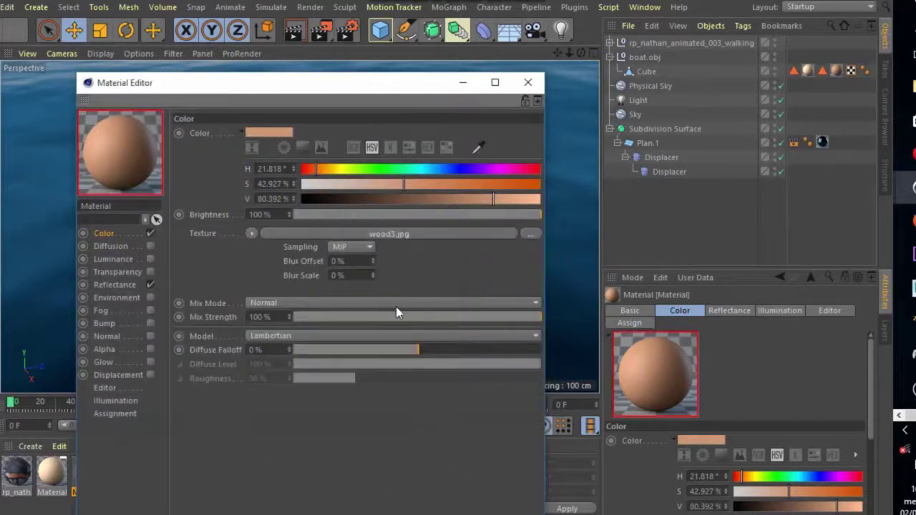
click(528, 82)
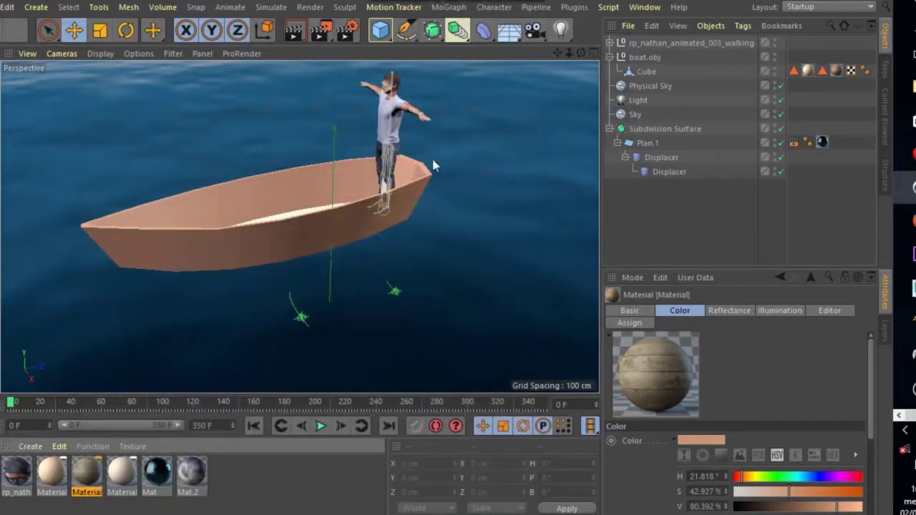
Frame the whole boat from a distance above and add a camera there, at about X 1255, Y 1131, Z 1485 cm, named Camera 1.
alt+drag(433, 166, 290, 173)
alt+right_drag(290, 173, 555, 91)
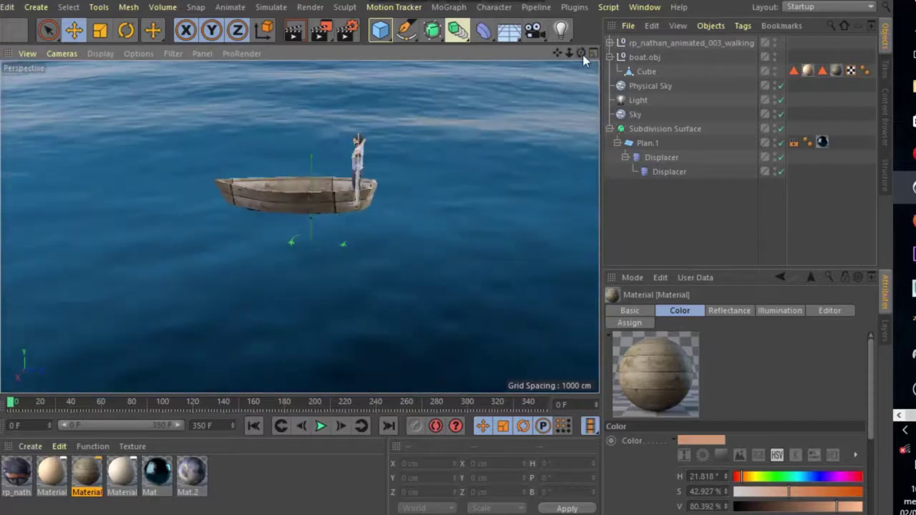
alt+drag(298, 226, 299, 226)
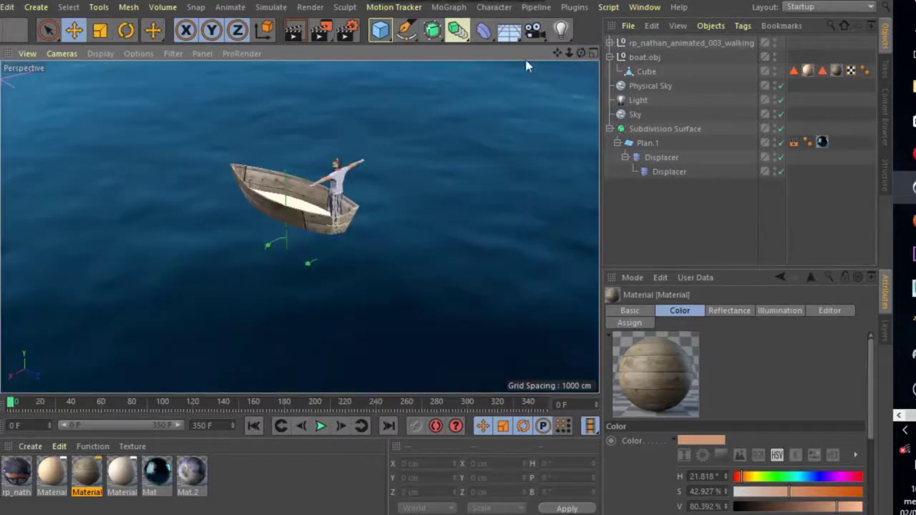
drag(557, 53, 532, 134)
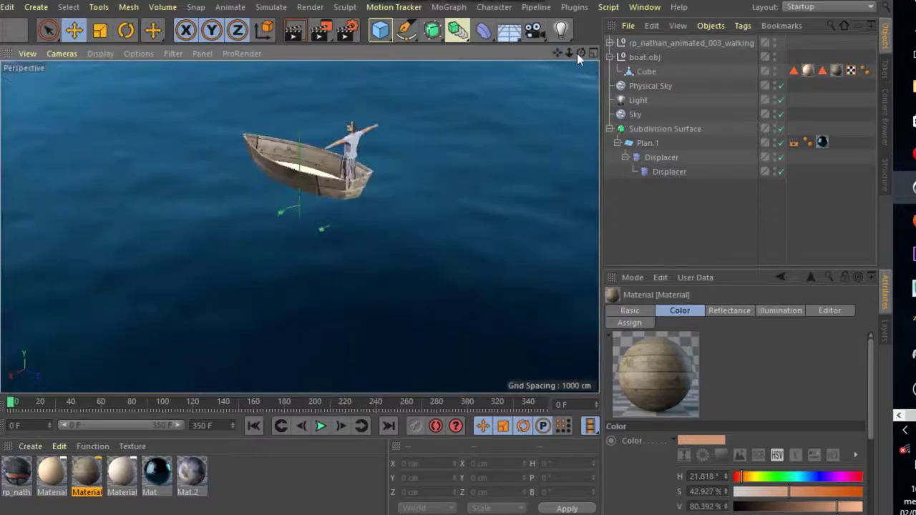
drag(579, 53, 572, 61)
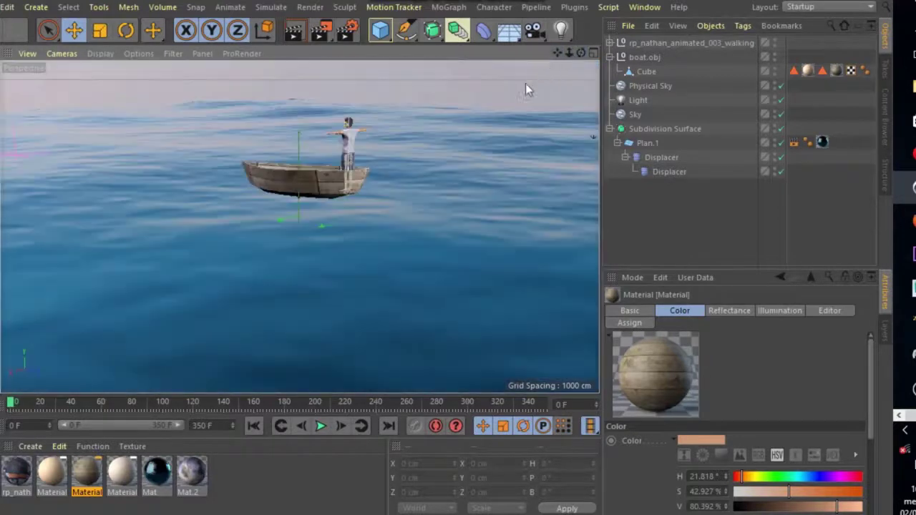
scroll(481, 146, down, 5)
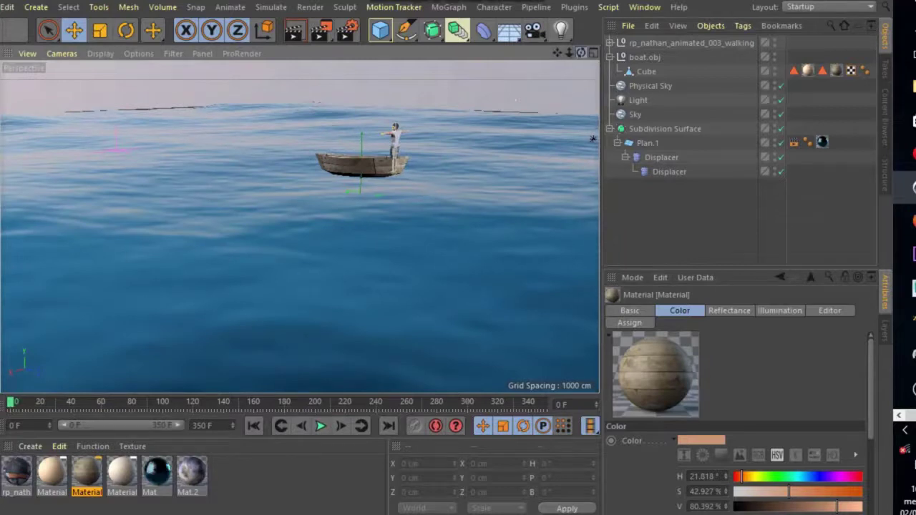
drag(581, 53, 501, 141)
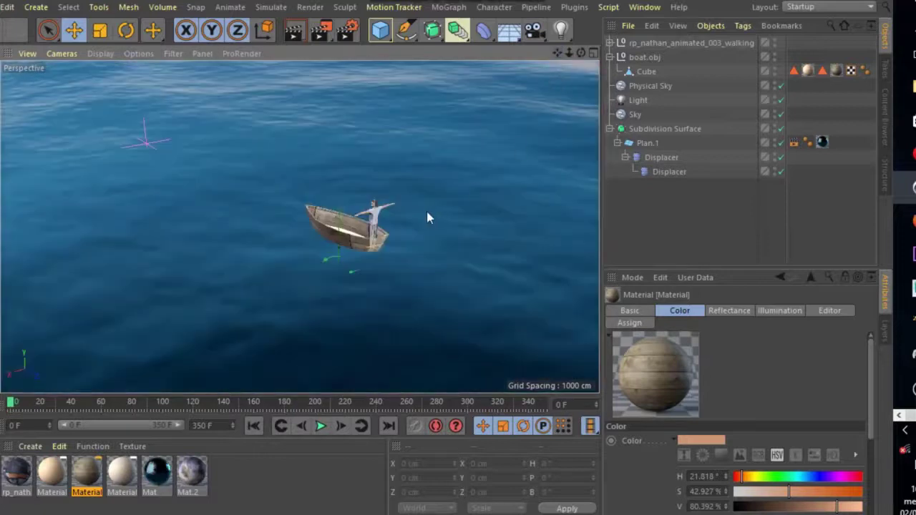
click(534, 32)
double_click(665, 44)
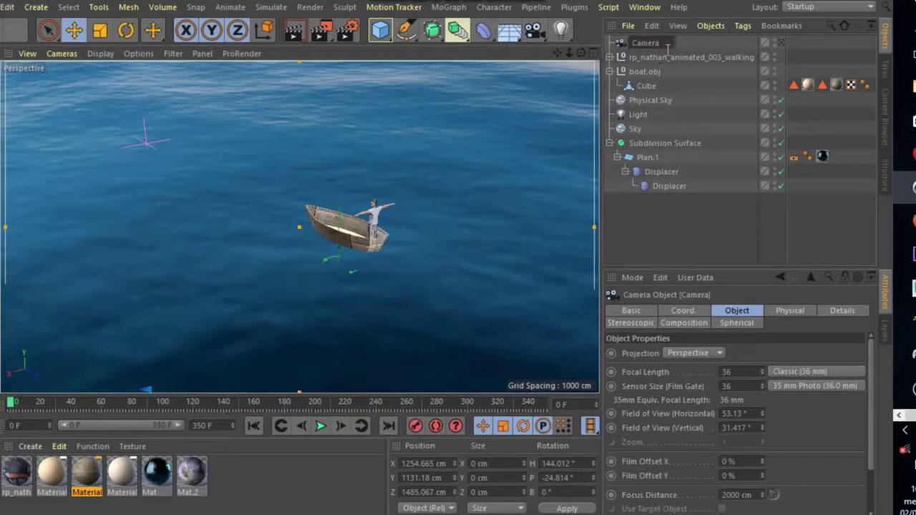
key(Return)
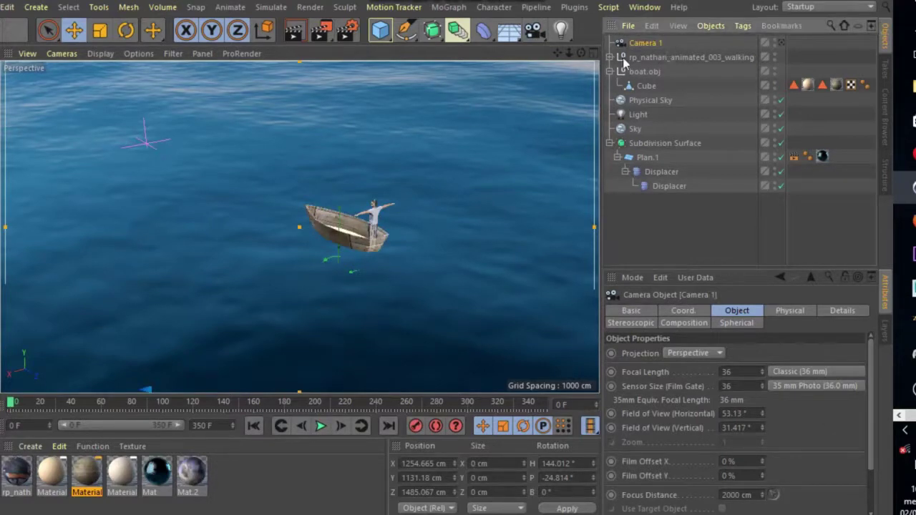
Add a second camera facing the boat's bow and the man, at about X -105, Y 369, Z -1093 cm, named Camera 2.
alt+drag(299, 226, 300, 226)
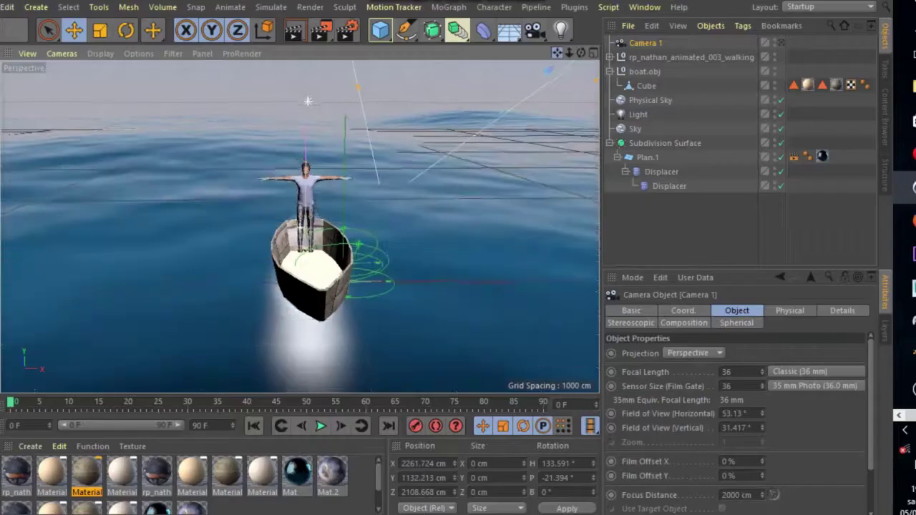
drag(557, 53, 557, 53)
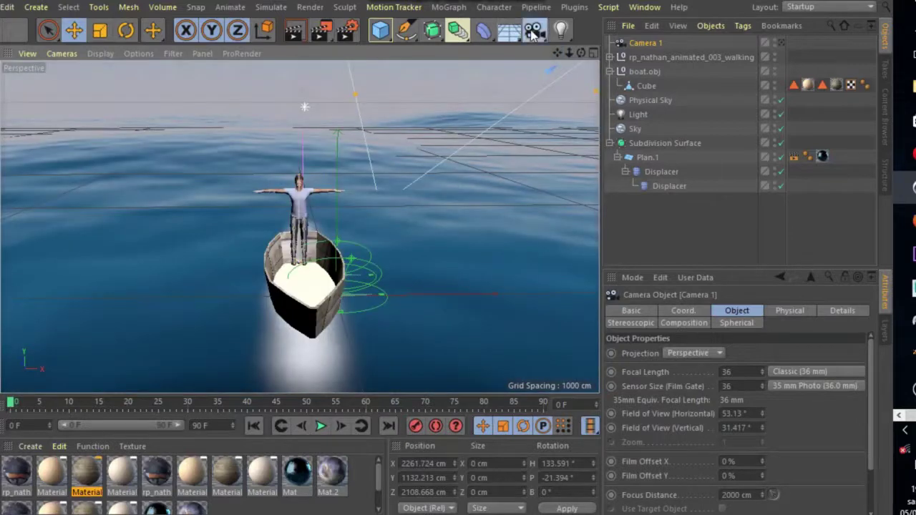
click(533, 30)
double_click(642, 44)
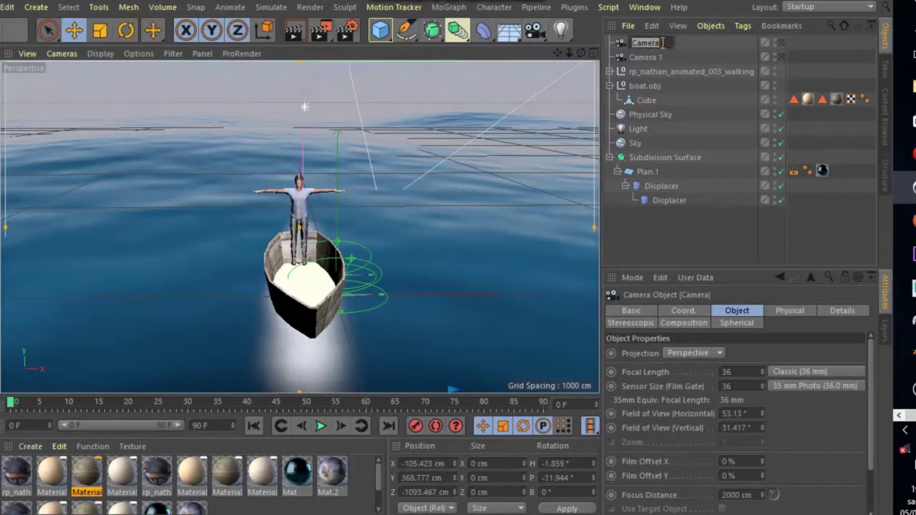
key(Right)
key(Return)
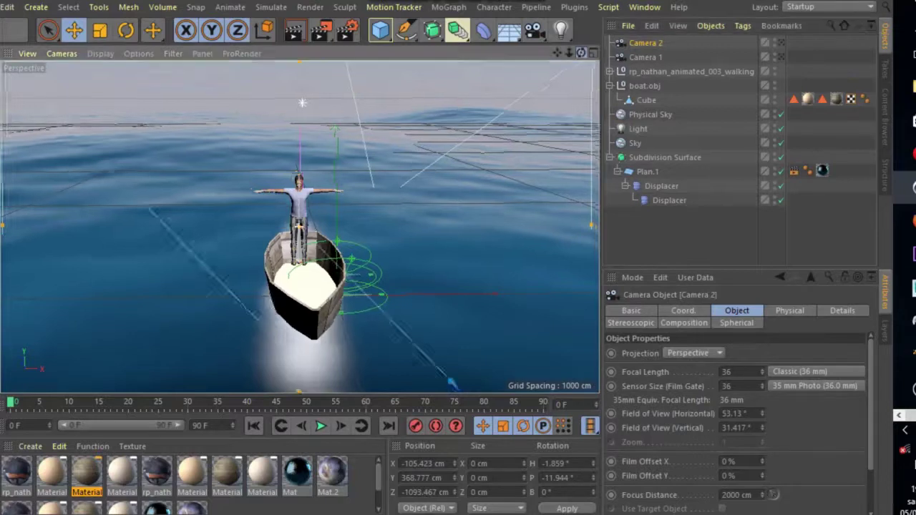
Add a third camera looking at the boat from behind the man, at about X -818, Y 397, Z 1021 cm, named Camera 3.
mouse_move(301, 214)
alt+mouse_down()
mouse_move(372, 186)
mouse_move(405, 216)
mouse_move(300, 227)
mouse_move(315, 224)
alt+mouse_up()
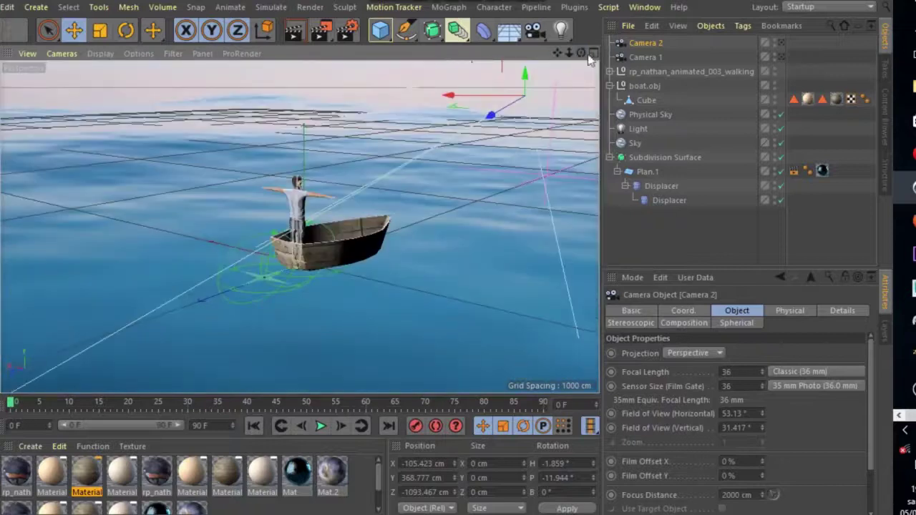
click(534, 31)
double_click(652, 44)
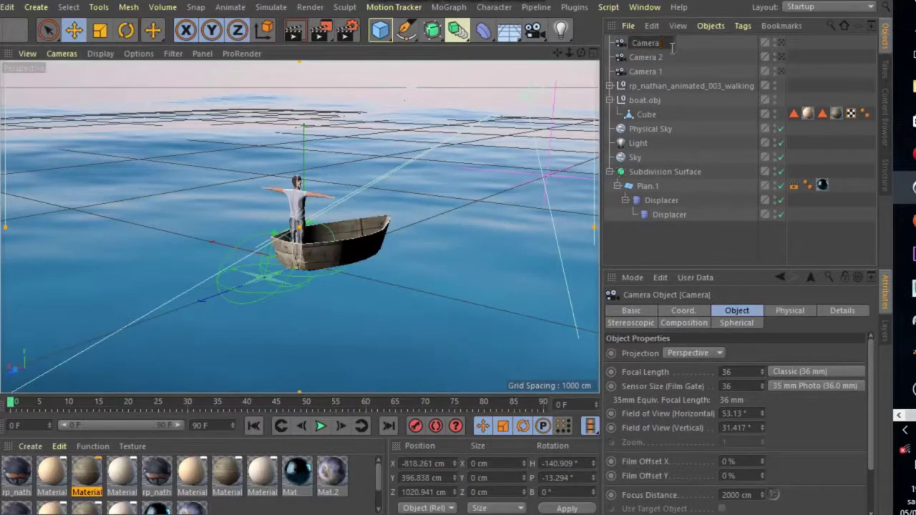
text(Camera 3)
key(Return)
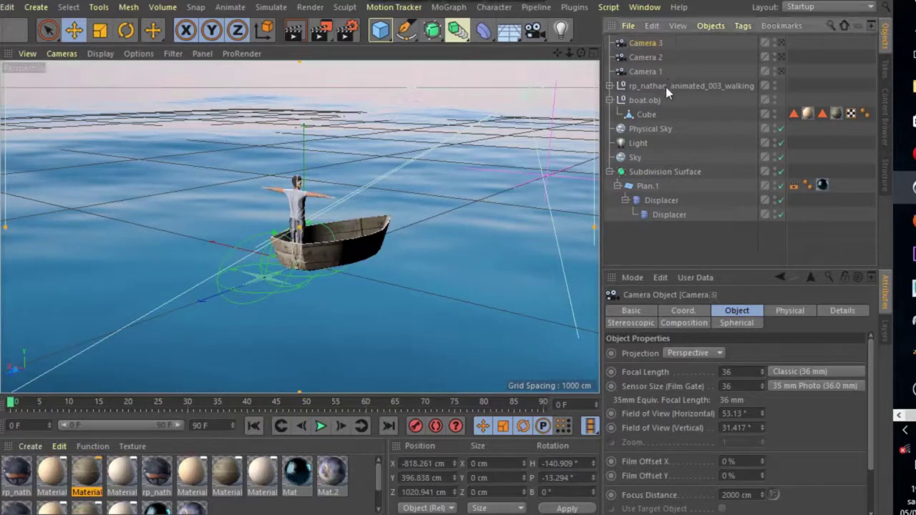
Add a Stage object to the scene for switching between the cameras.
drag(581, 53, 514, 34)
click(511, 32)
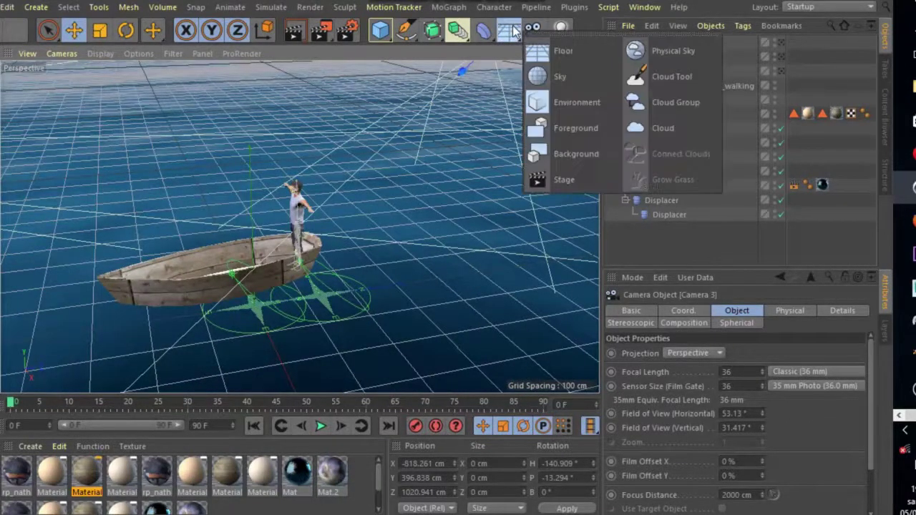
click(550, 180)
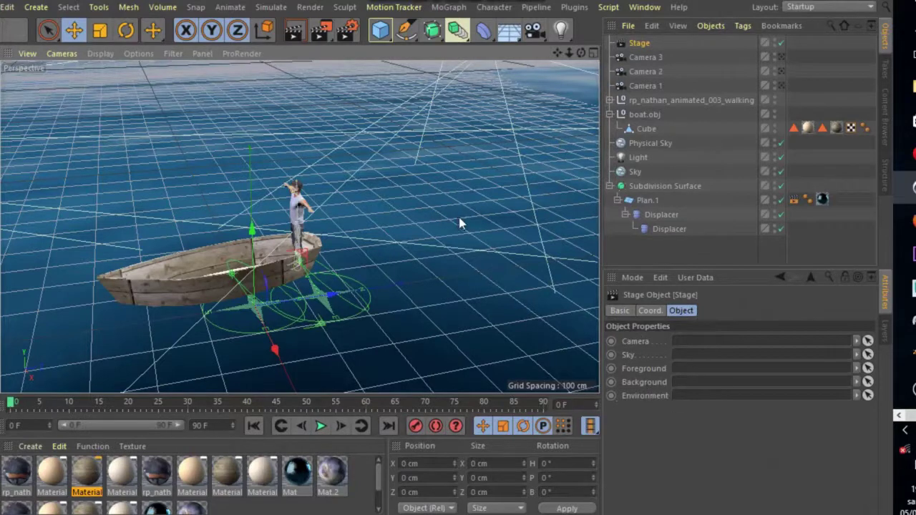
Assign Camera 1 as the Stage's camera and keyframe it at frame 0.
scroll(394, 230, down, 8)
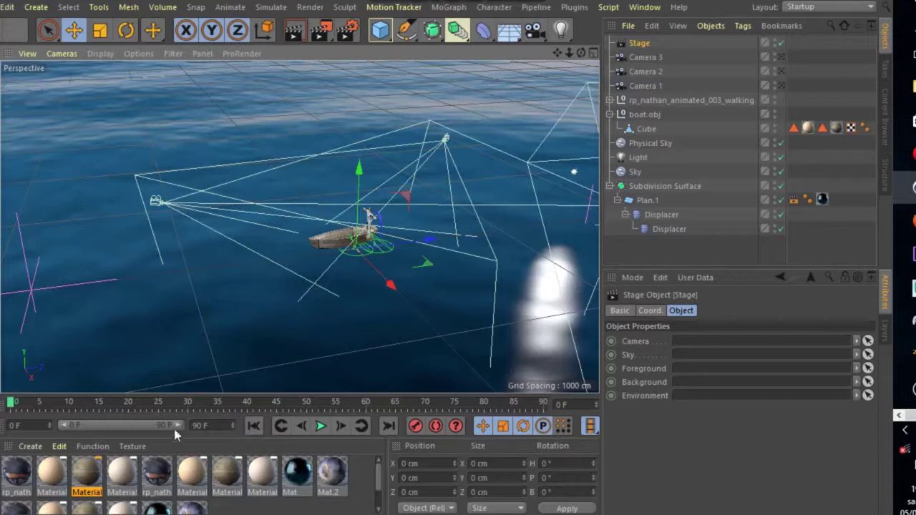
drag(655, 85, 691, 342)
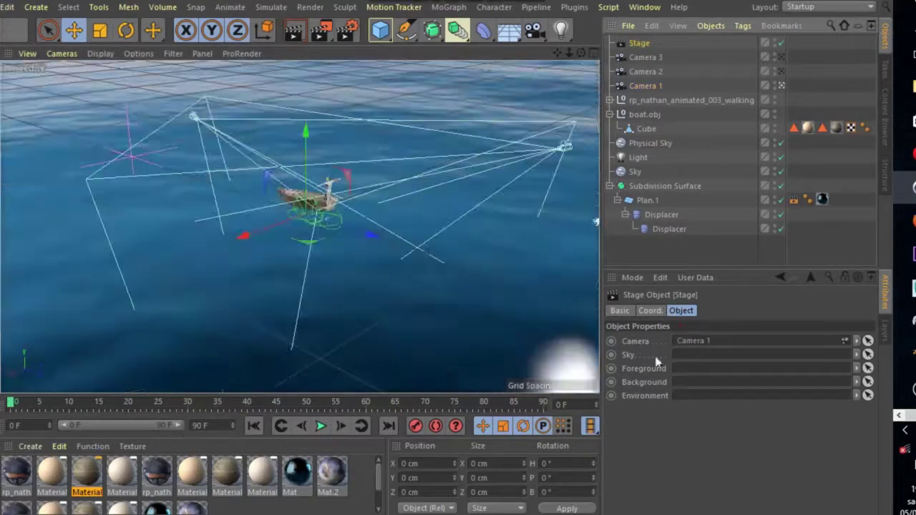
click(611, 342)
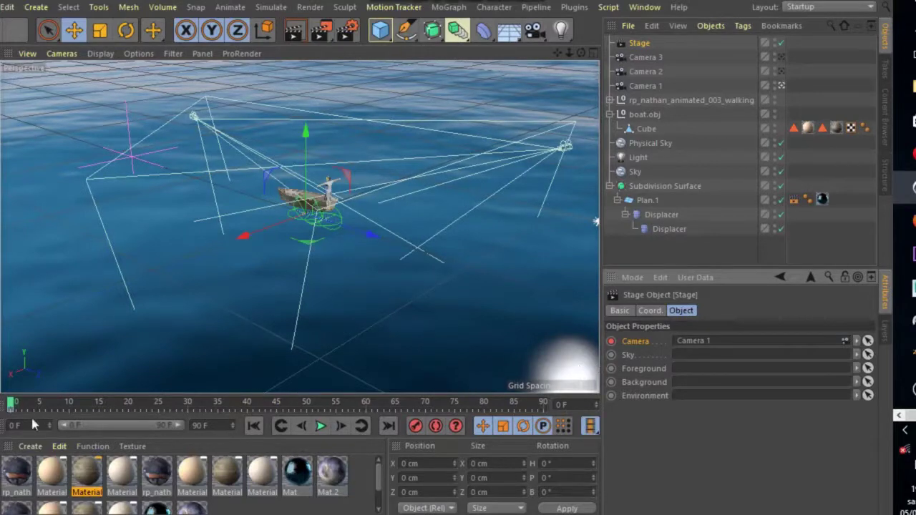
Advance the animation to frame 21, assign Camera 2 as the Stage's camera and keyframe it.
click(322, 427)
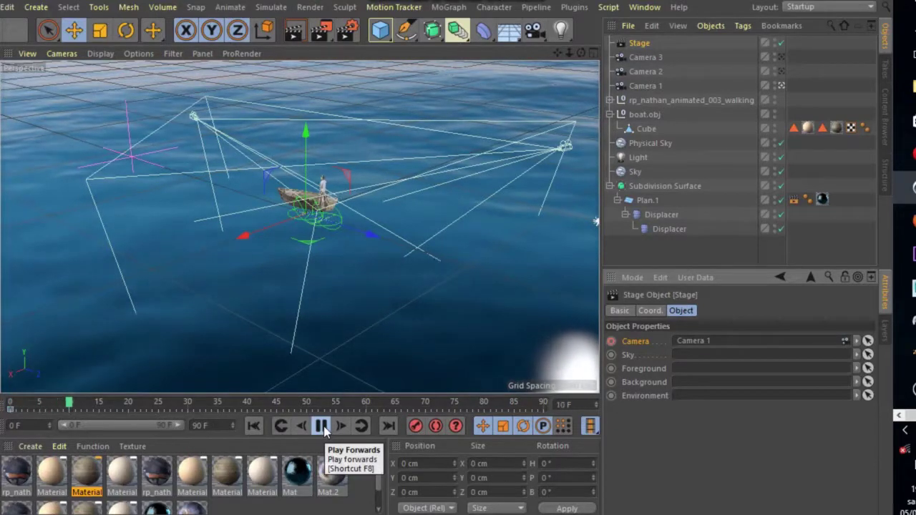
click(322, 427)
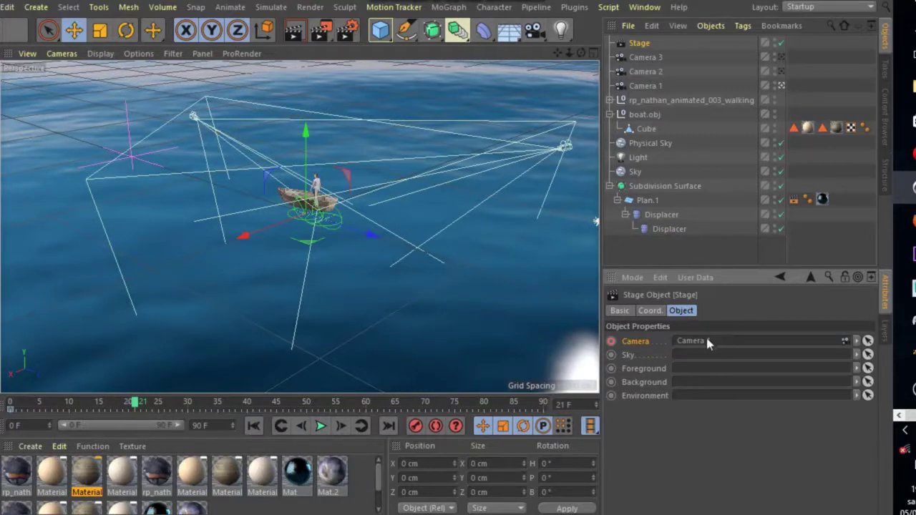
drag(707, 342, 707, 342)
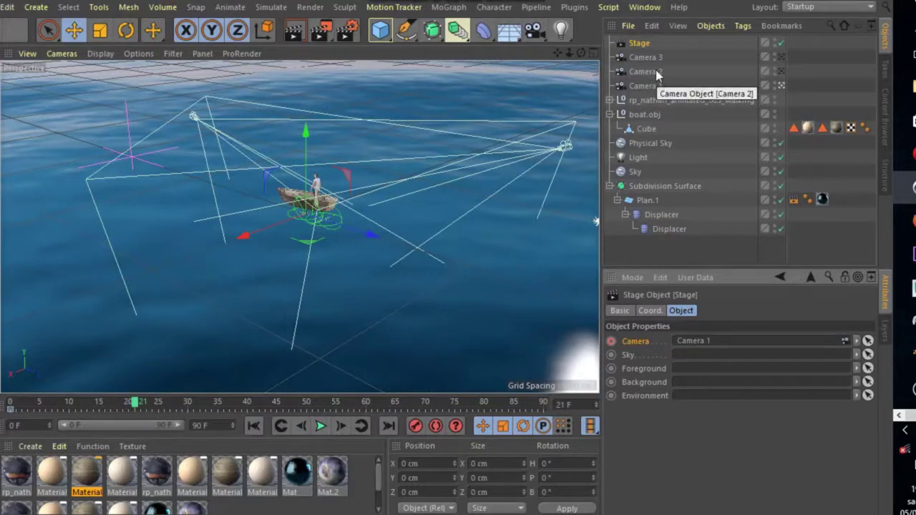
drag(655, 69, 656, 69)
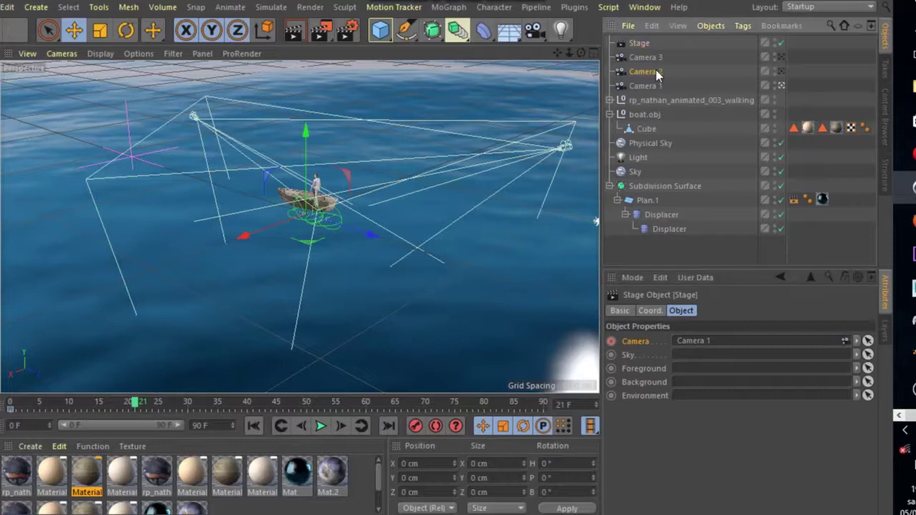
drag(703, 352, 711, 342)
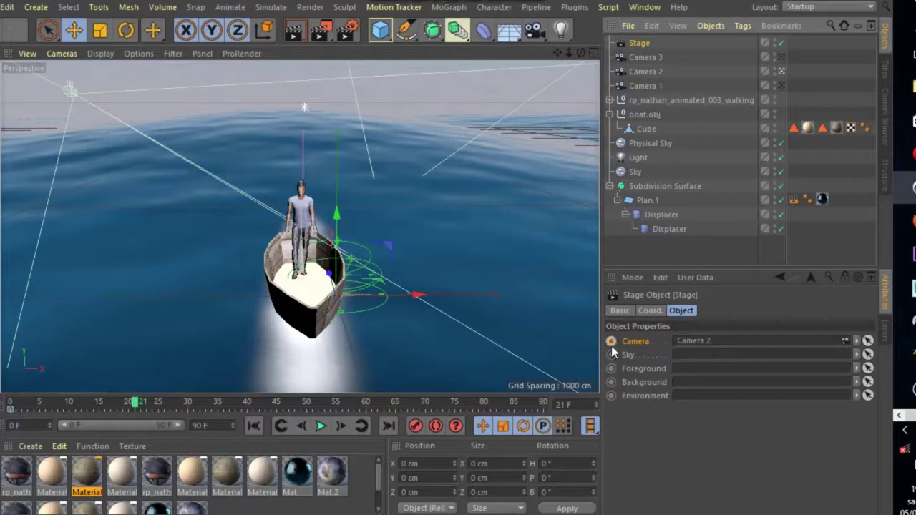
click(612, 342)
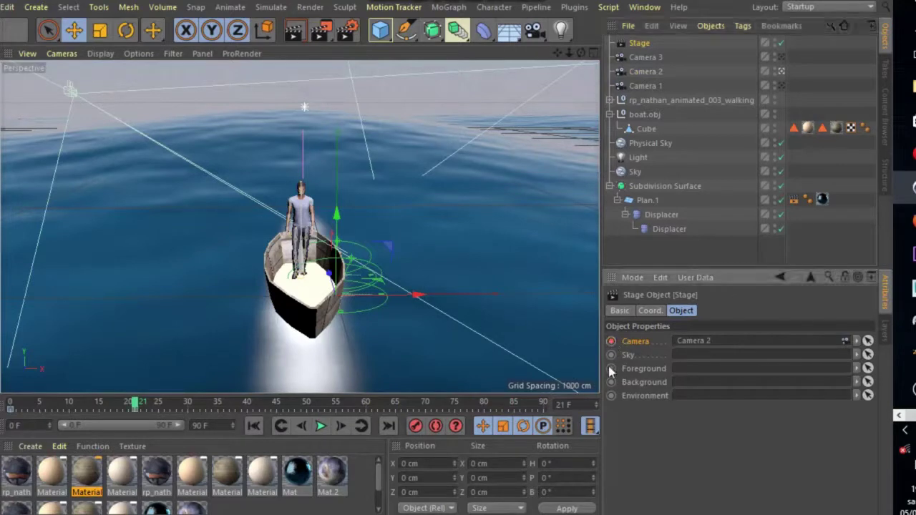
Play the animation forward to frame 44, assign Camera 3 as the Stage's camera and keyframe it.
click(321, 427)
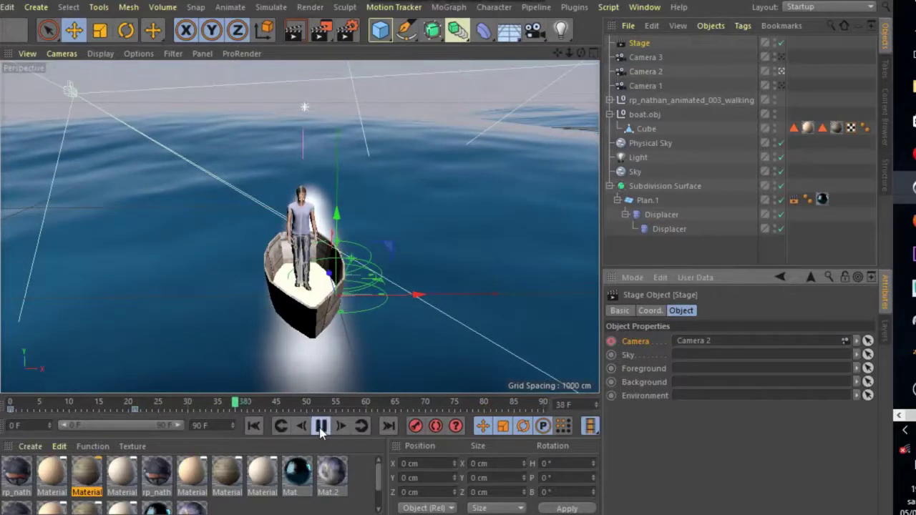
click(320, 427)
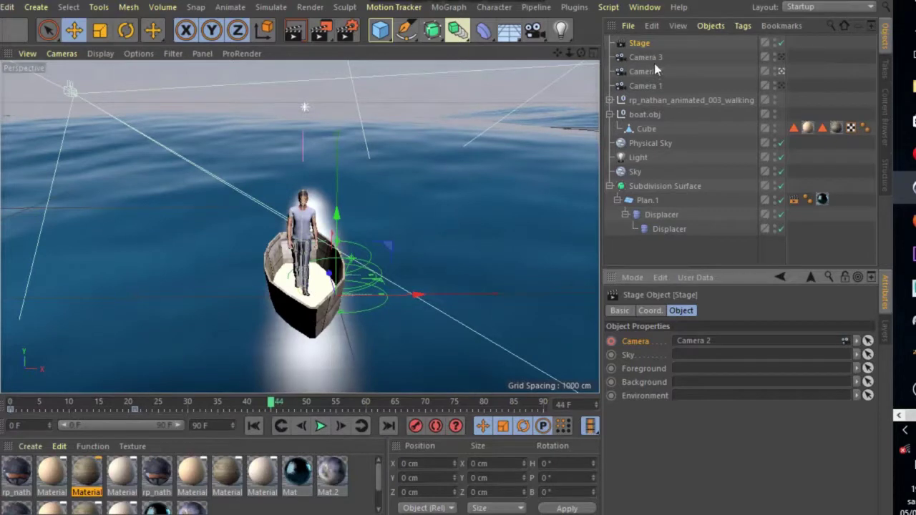
drag(654, 57, 692, 351)
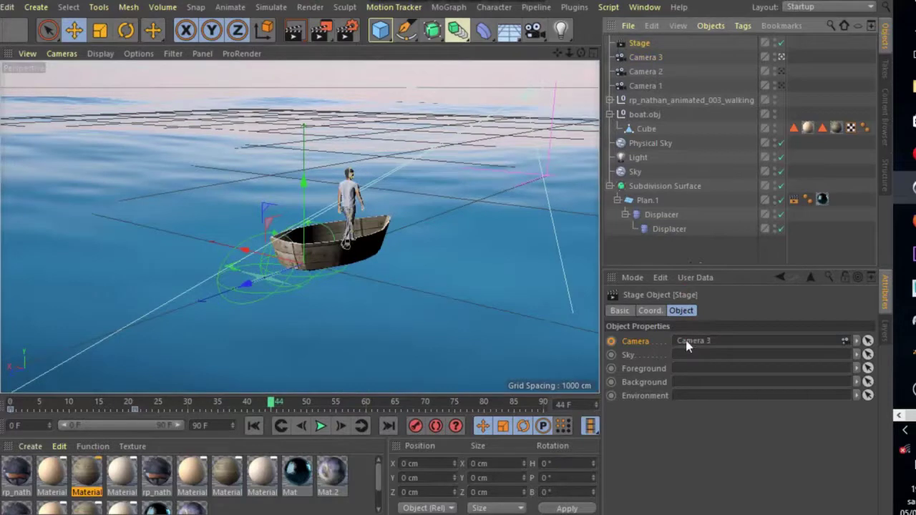
click(611, 341)
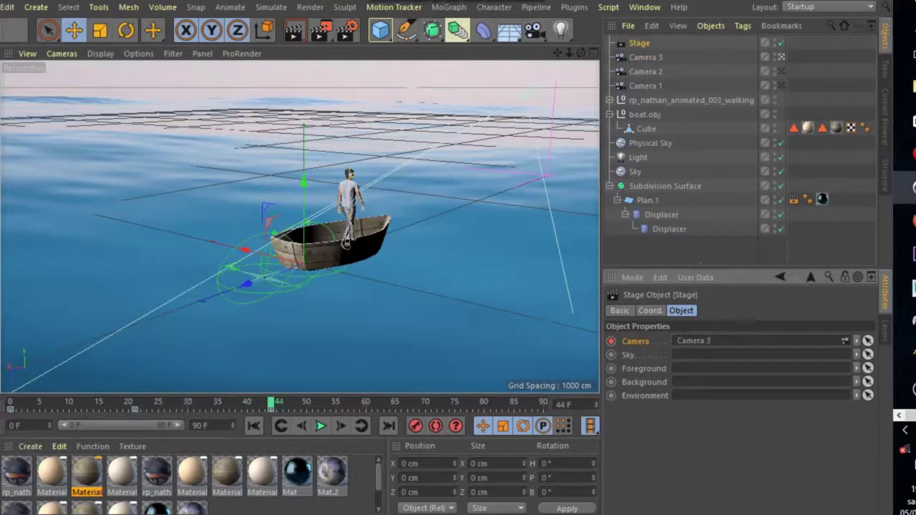
Play the animation from the start to frame 63 and reposition Camera 3 for a more distant side view of the boat.
click(253, 426)
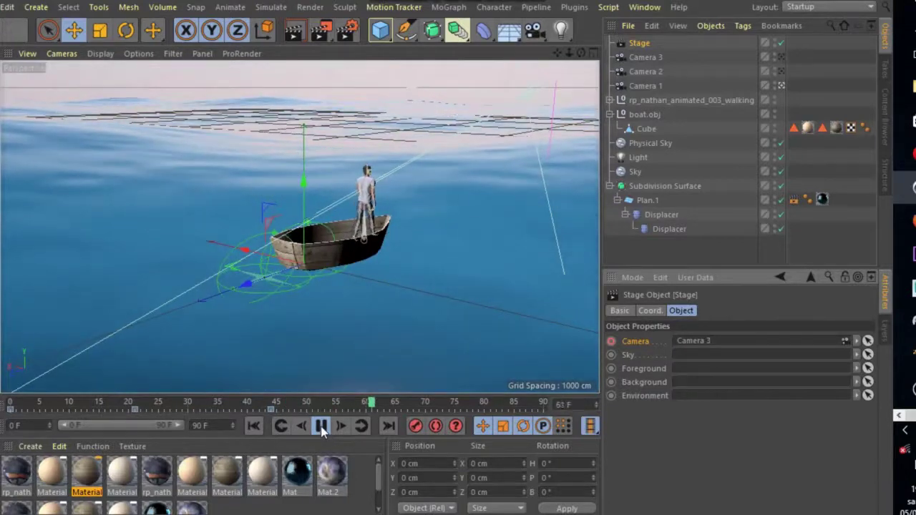
click(322, 427)
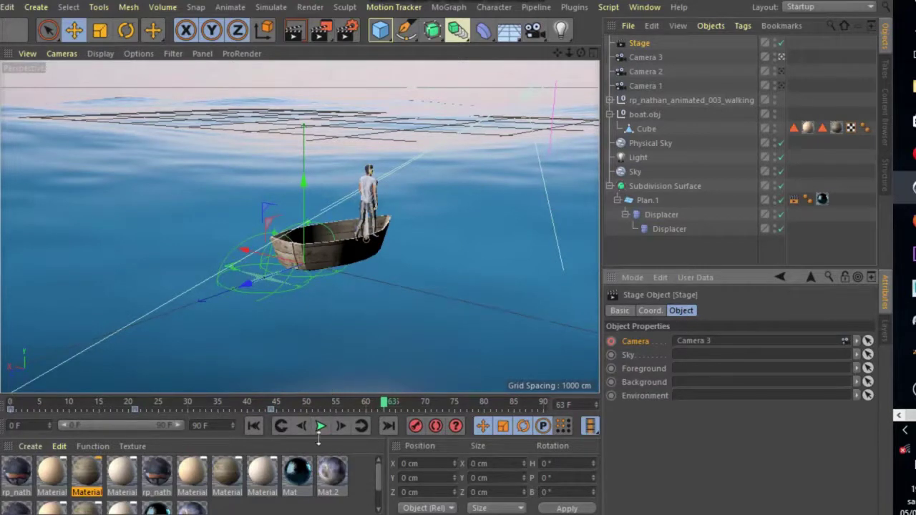
drag(580, 56, 372, 89)
drag(298, 226, 298, 226)
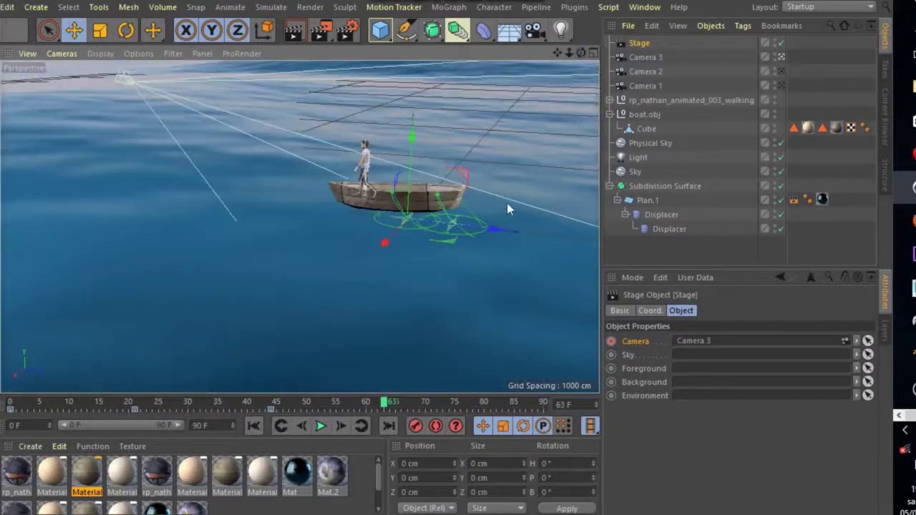
alt+drag(524, 86, 565, 66)
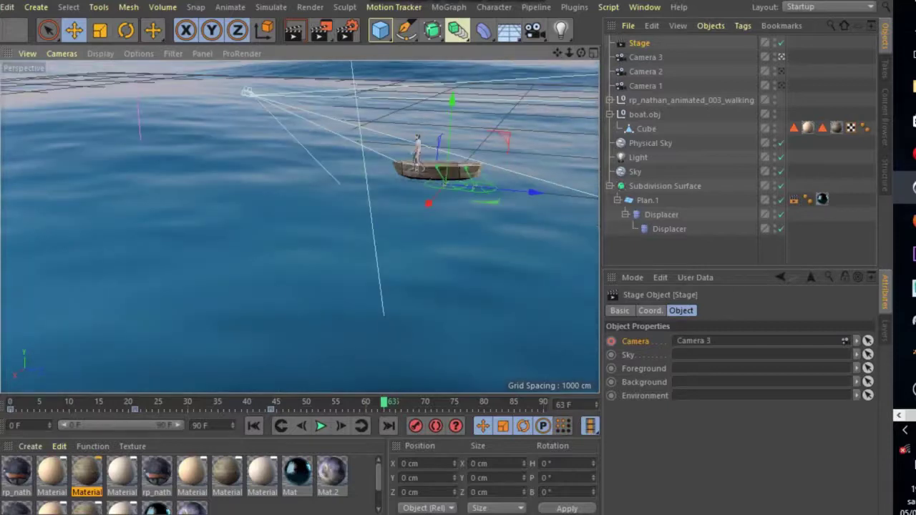
alt+drag(301, 225, 512, 220)
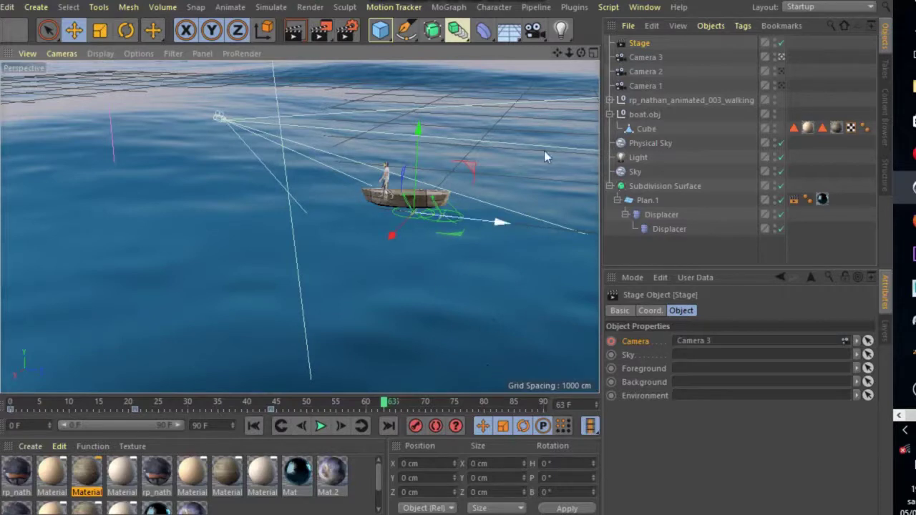
Try to orbit Camera 1 at frame 0 to about X 2880, Y 976, Z -1361 cm without keyframing it.
click(630, 86)
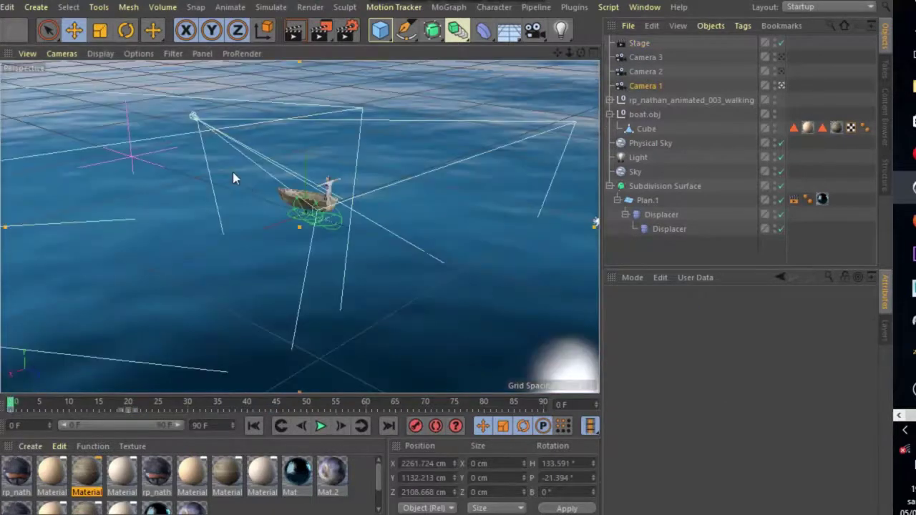
click(61, 52)
mouse_move(150, 91)
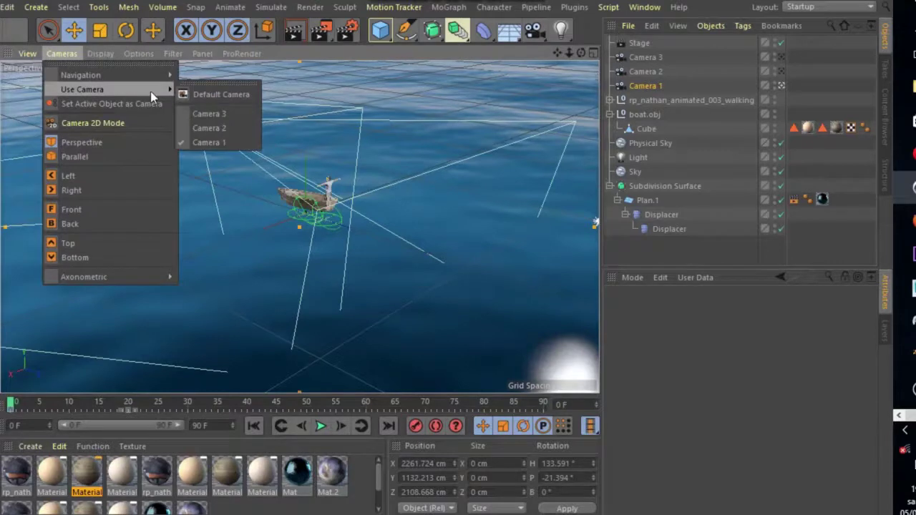
click(200, 140)
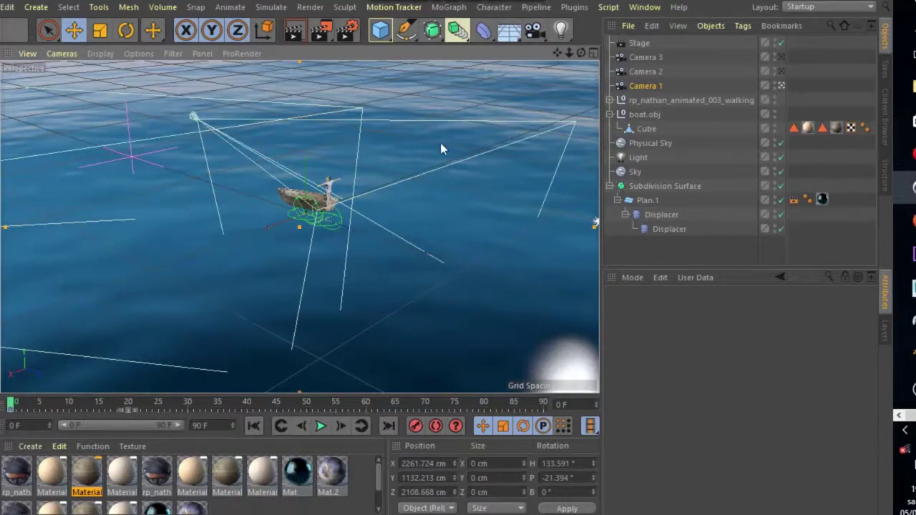
drag(581, 54, 525, 89)
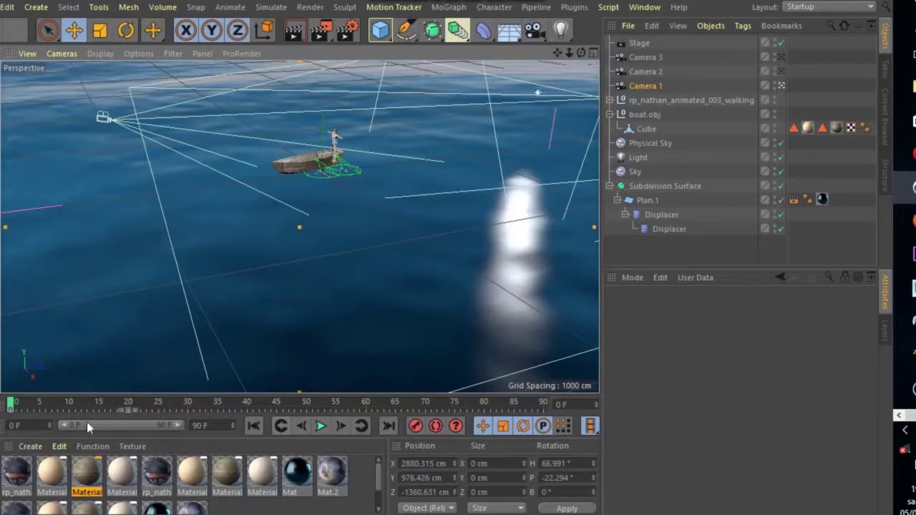
At frame 20, orbit Camera 1 around the boat to about X 2848, Y 936, Z -1592 cm and keyframe its position and rotation.
click(134, 403)
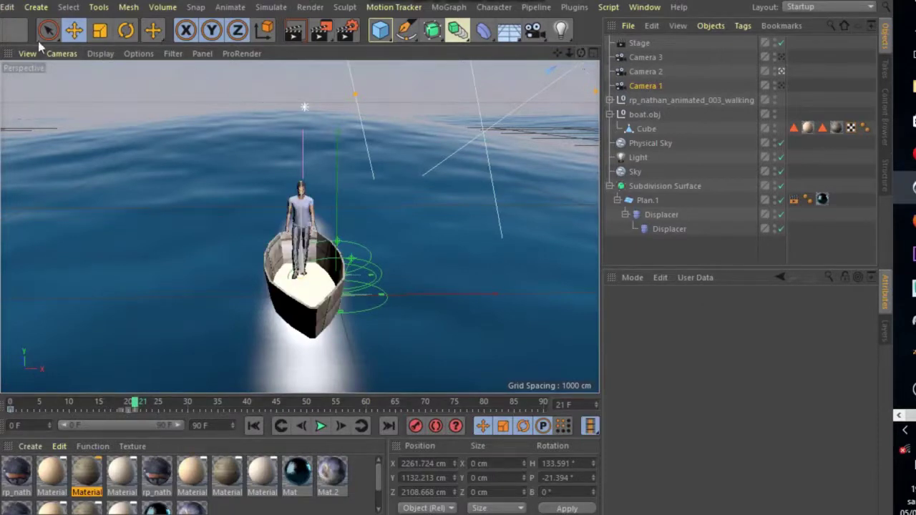
click(61, 54)
mouse_move(135, 92)
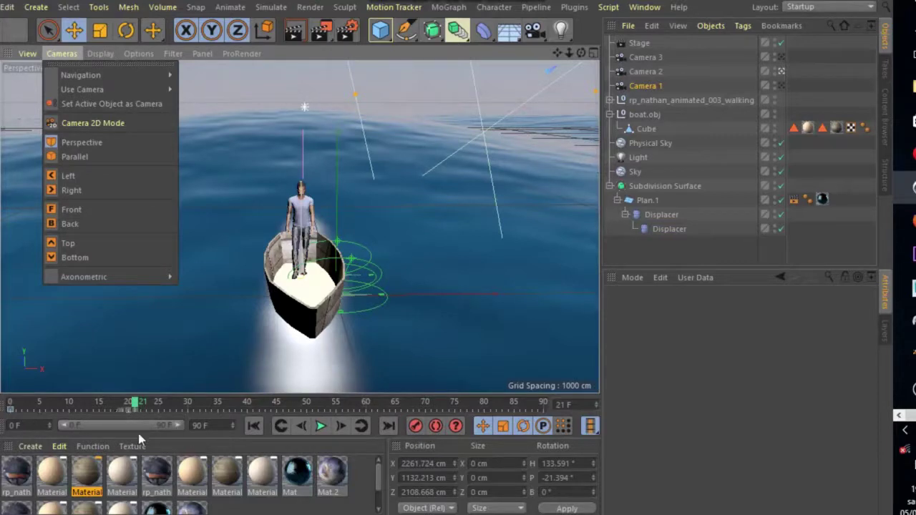
key(Escape)
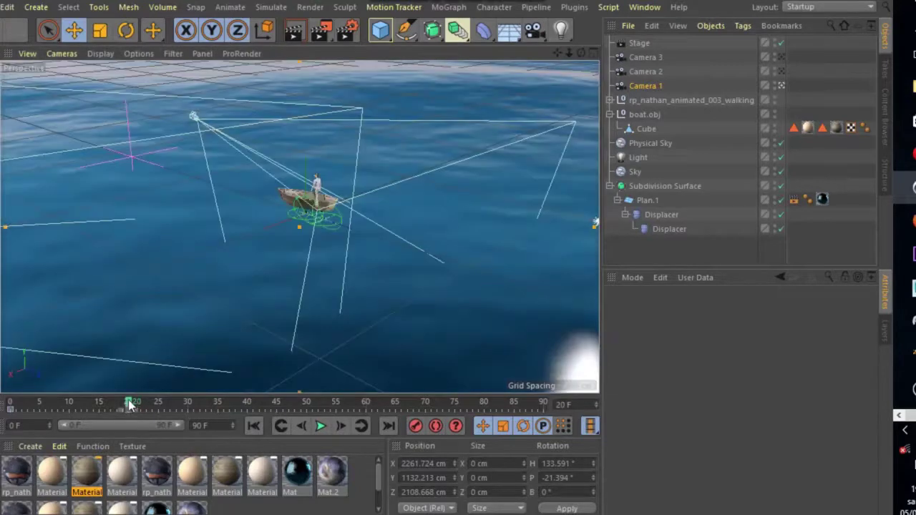
click(650, 86)
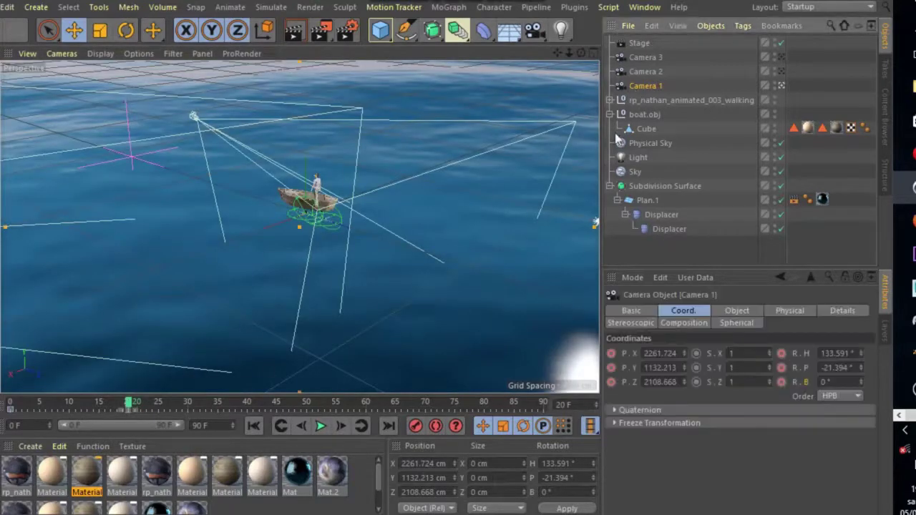
drag(580, 53, 563, 65)
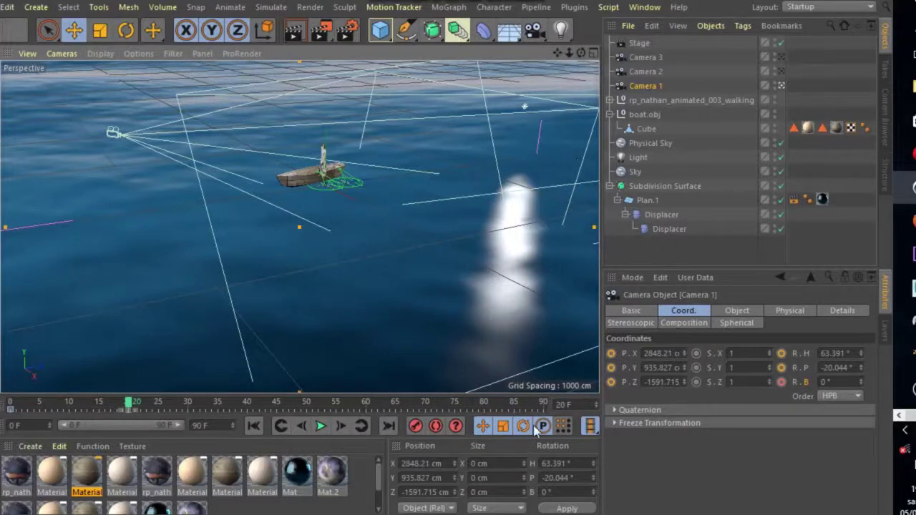
right_click(616, 365)
click(619, 363)
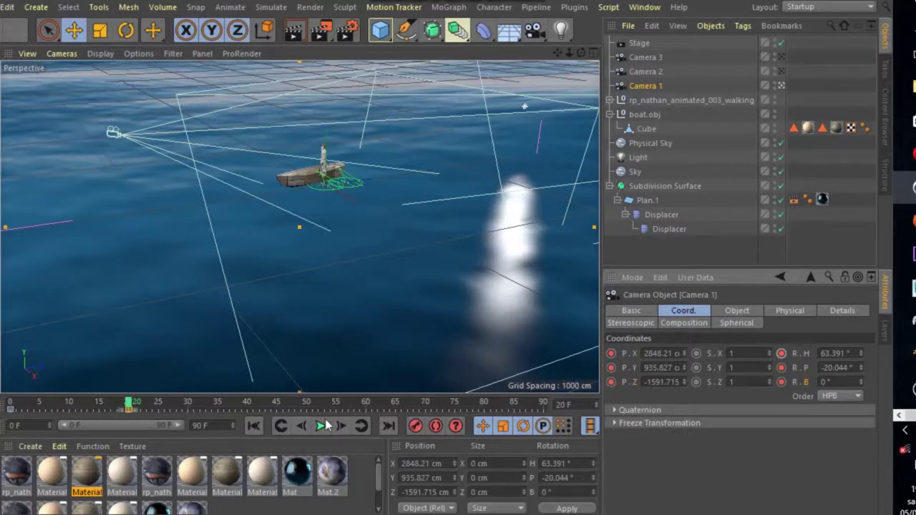
Play the animation from the start to check Camera 1's orbit, and return to frame 0.
click(256, 429)
click(320, 427)
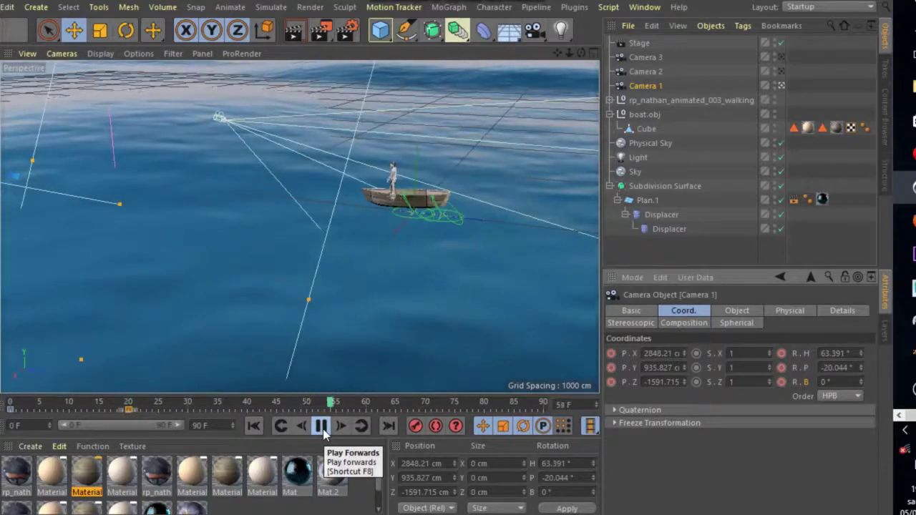
click(321, 427)
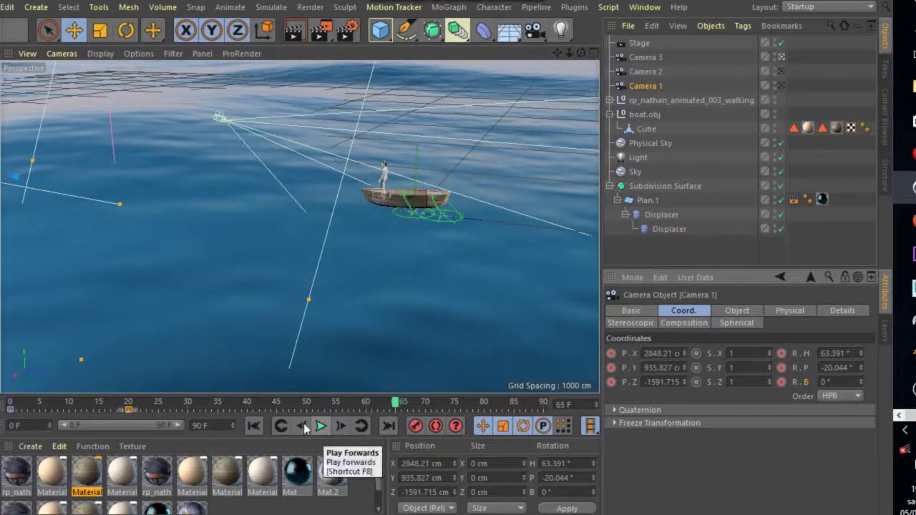
click(254, 426)
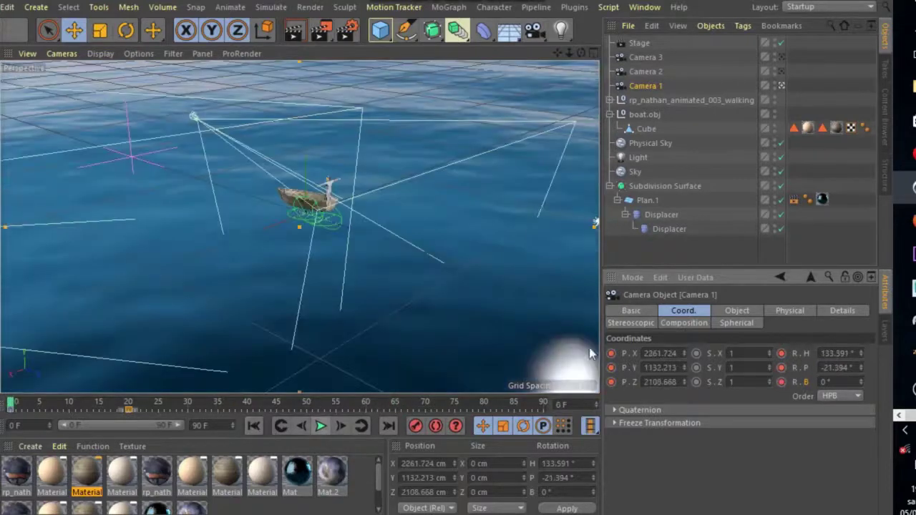
Show the Stage's object properties and play the animation to frame 53 to check which camera is active.
click(652, 44)
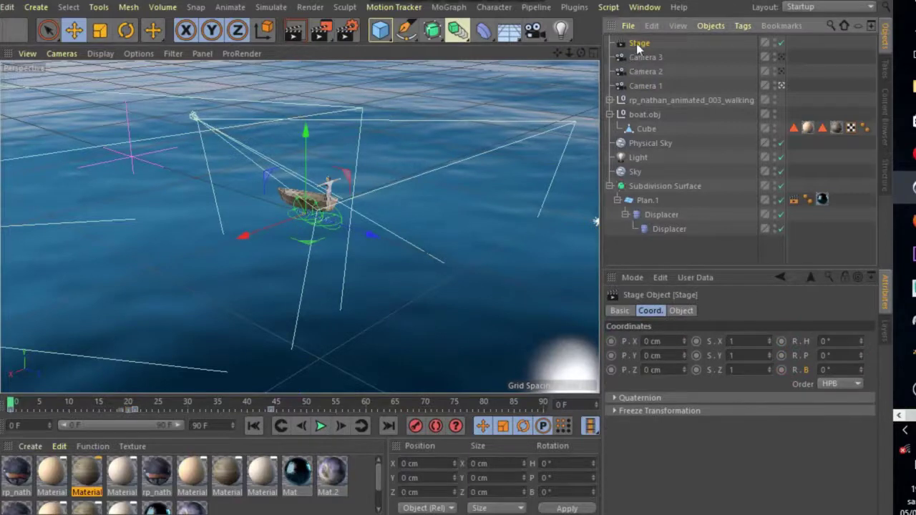
click(680, 311)
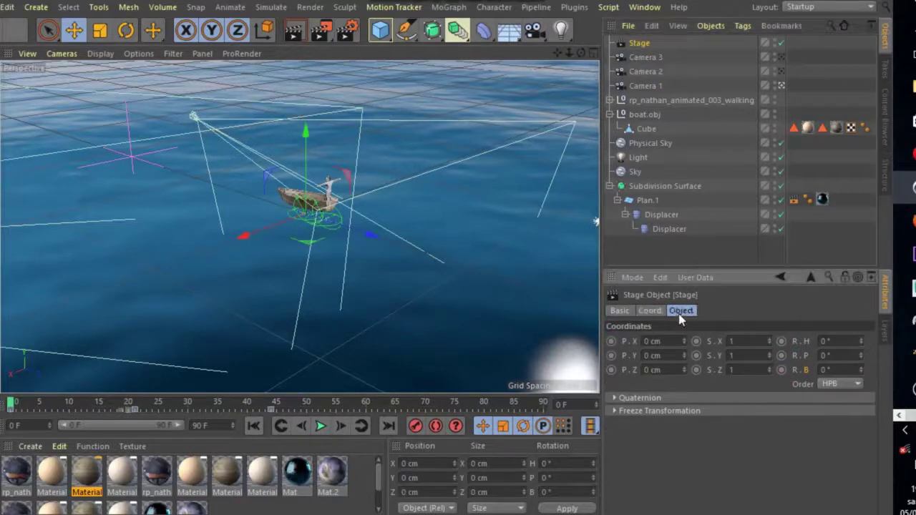
click(320, 426)
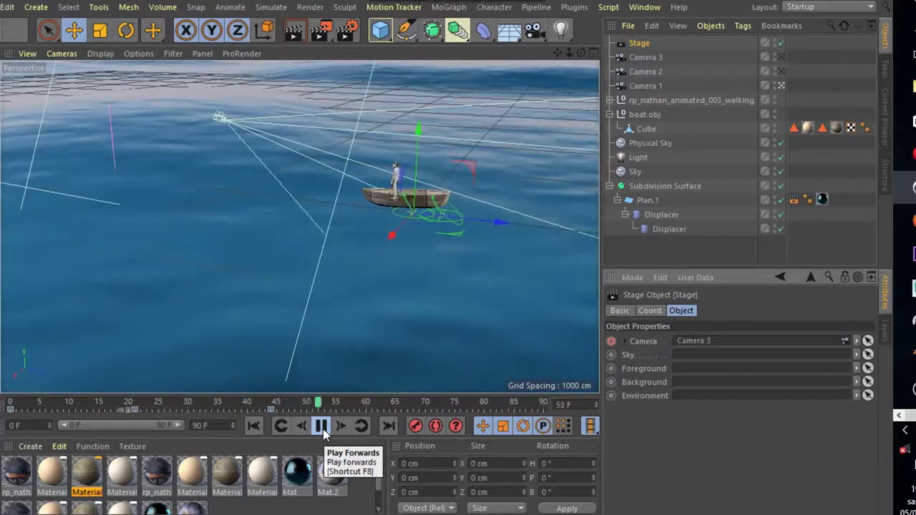
click(323, 428)
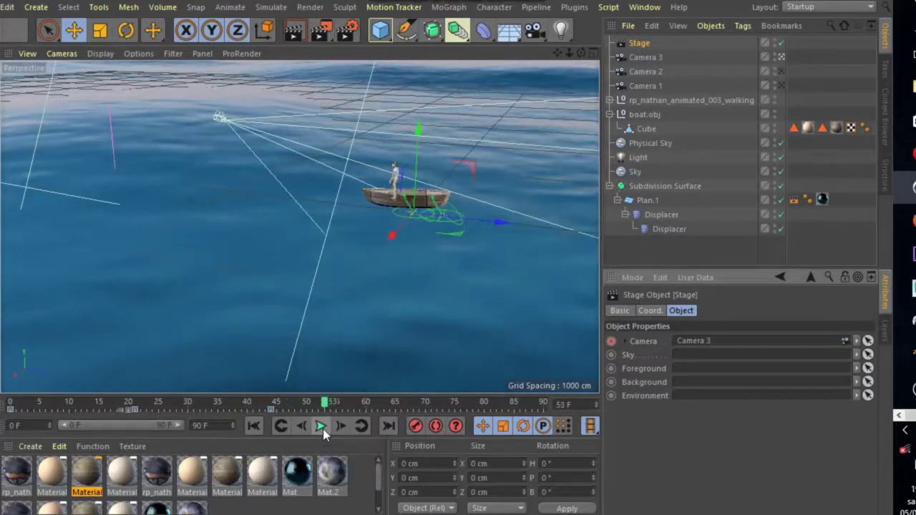
Go to frame 44, reassign Camera 3 as the Stage's camera and remove the camera keyframe there.
click(272, 405)
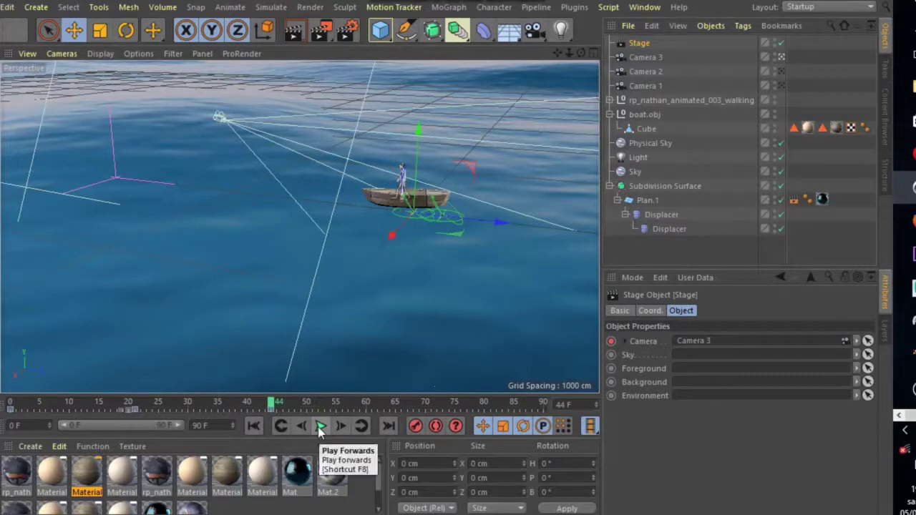
drag(643, 58, 691, 347)
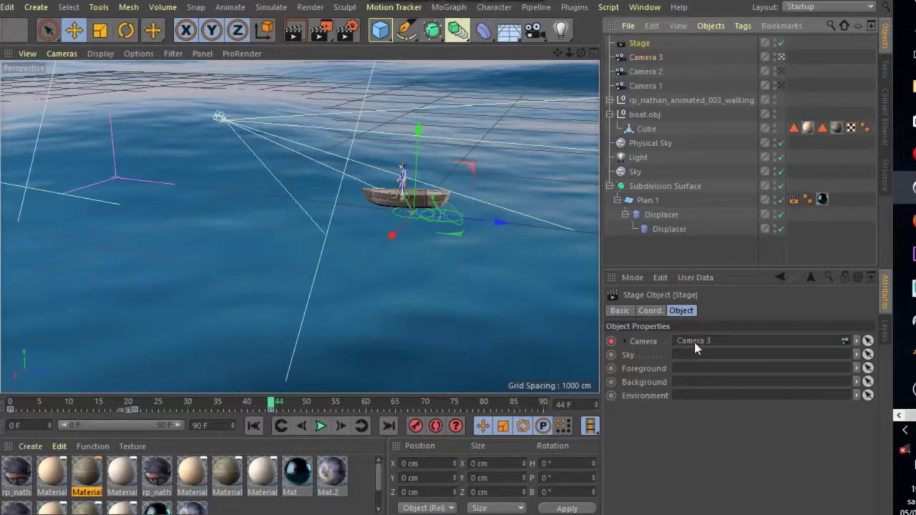
click(610, 342)
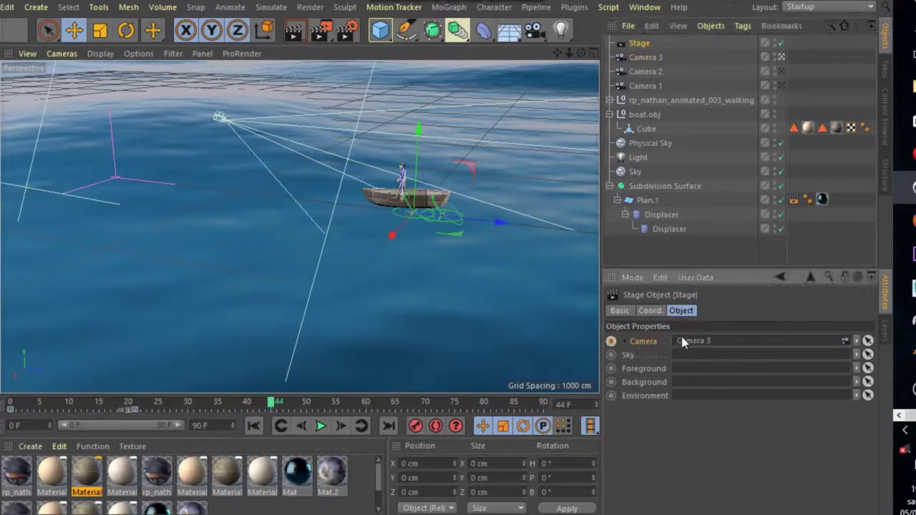
Try Camera 2, Camera 3 and Camera 1 in turn as the Stage's camera at frame 44, ending on Camera 3.
drag(652, 71, 698, 341)
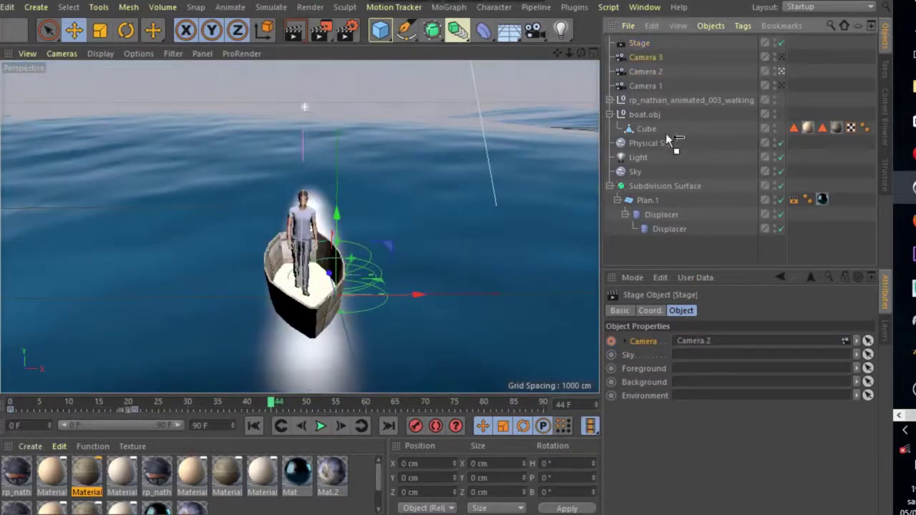
drag(665, 133, 705, 351)
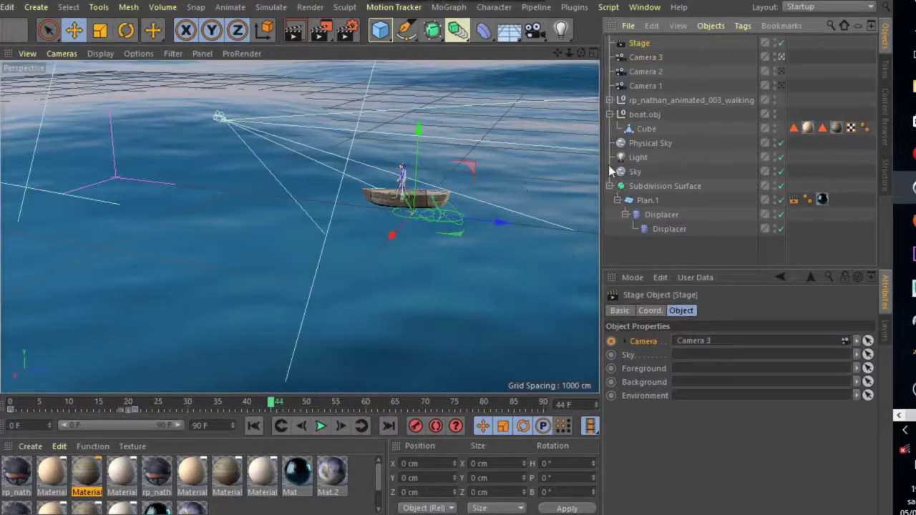
drag(641, 84, 706, 344)
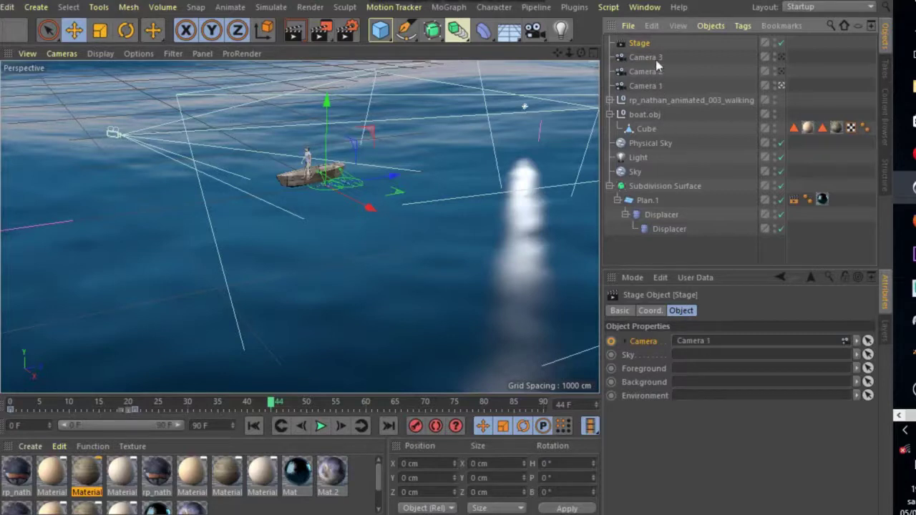
drag(656, 59, 698, 347)
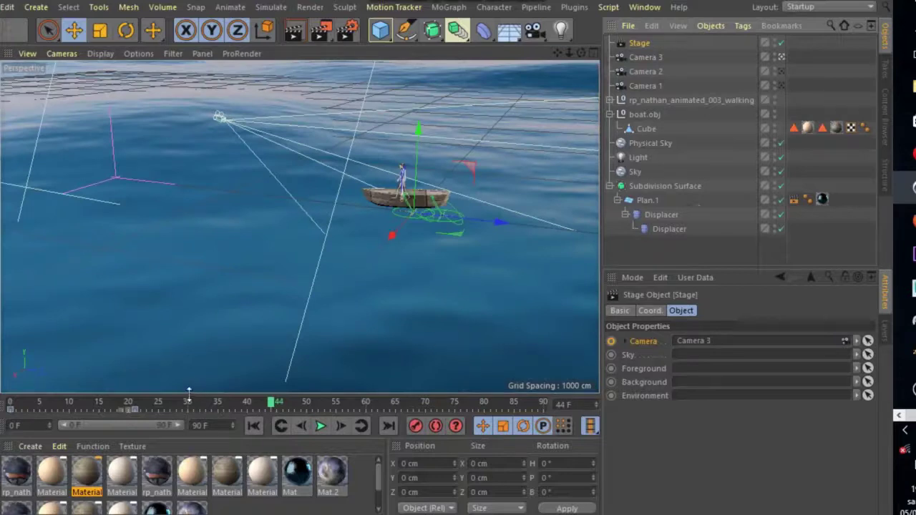
Play the animation again from frame 0 to check the Stage's camera switches.
click(254, 426)
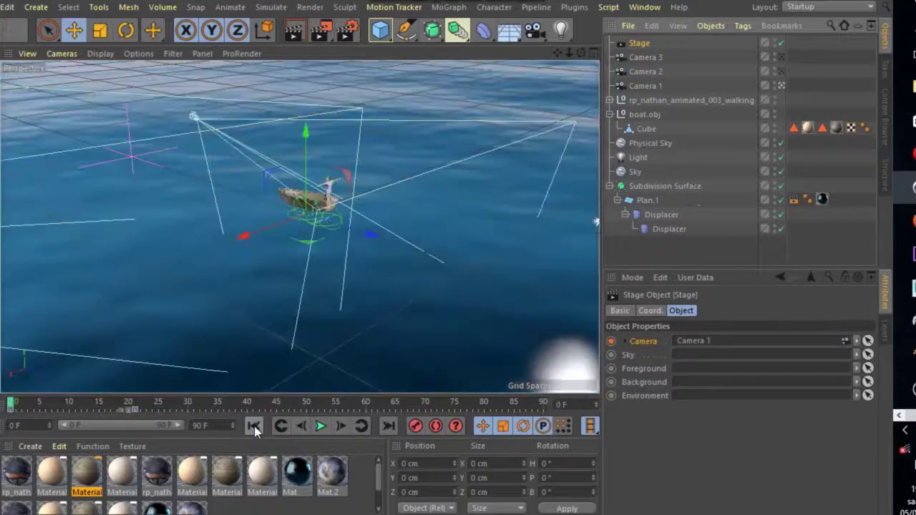
click(320, 426)
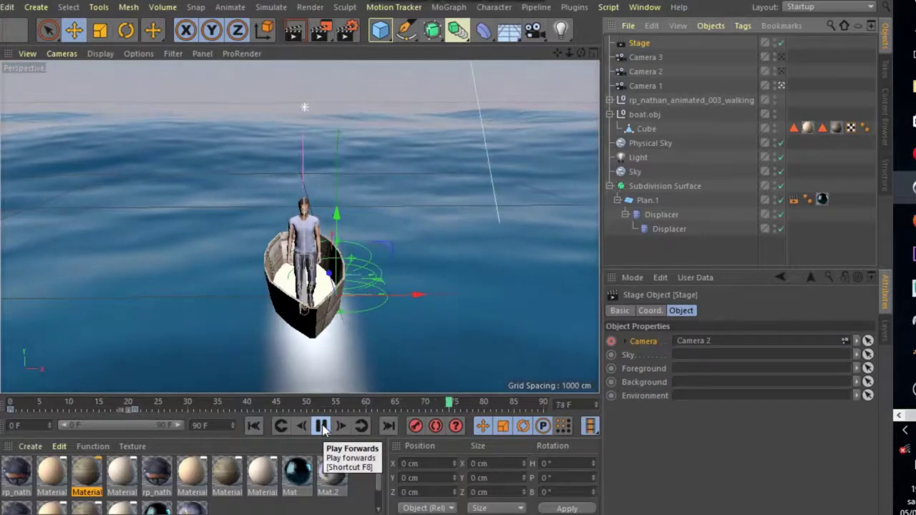
Stop the playback and set the animation's end frame to 75.
click(323, 427)
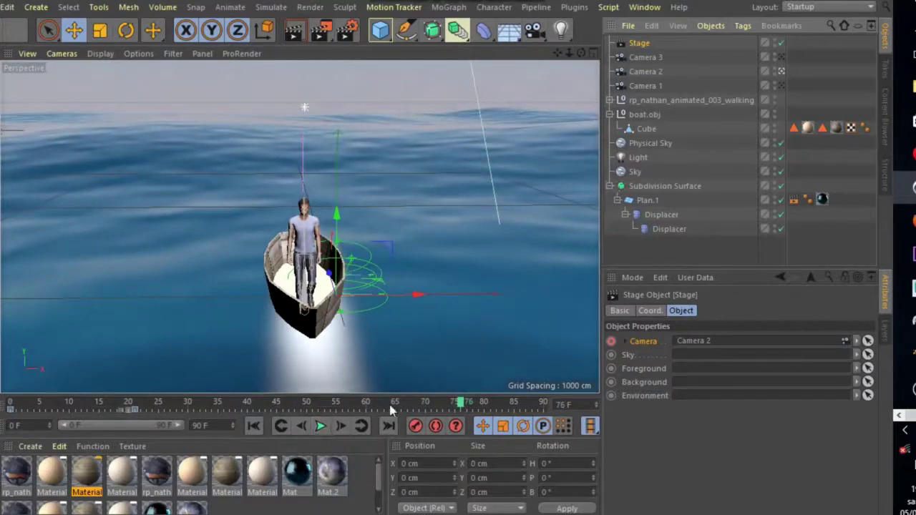
click(203, 426)
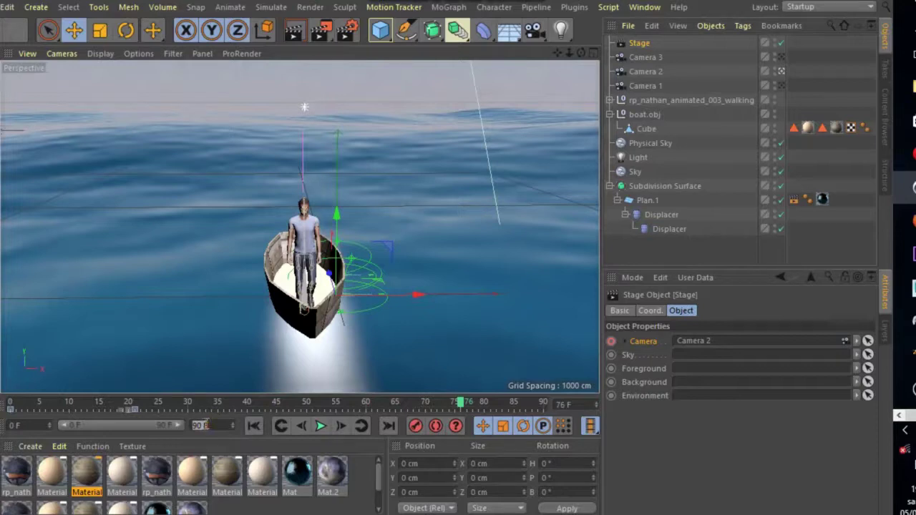
text(1)
text(5)
key(Return)
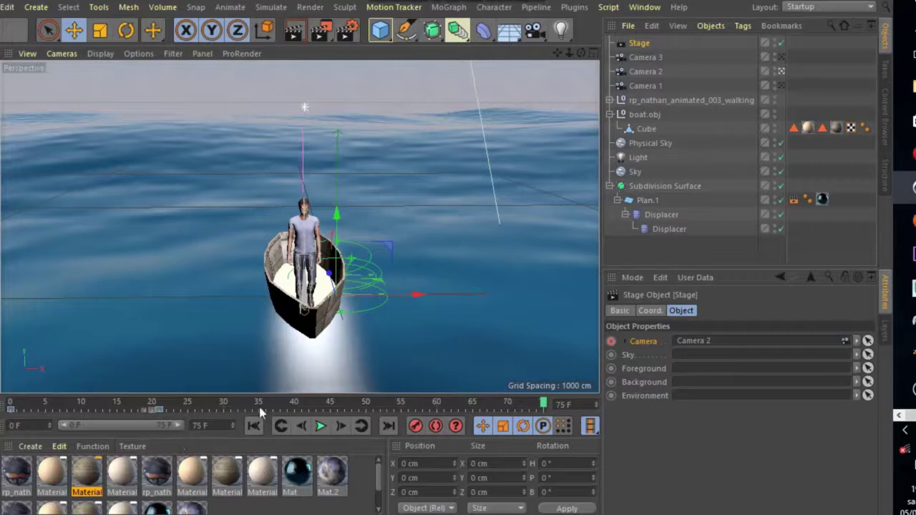
Play the shortened animation from frame 0 and test-render the perspective view at frame 75.
click(253, 426)
click(321, 426)
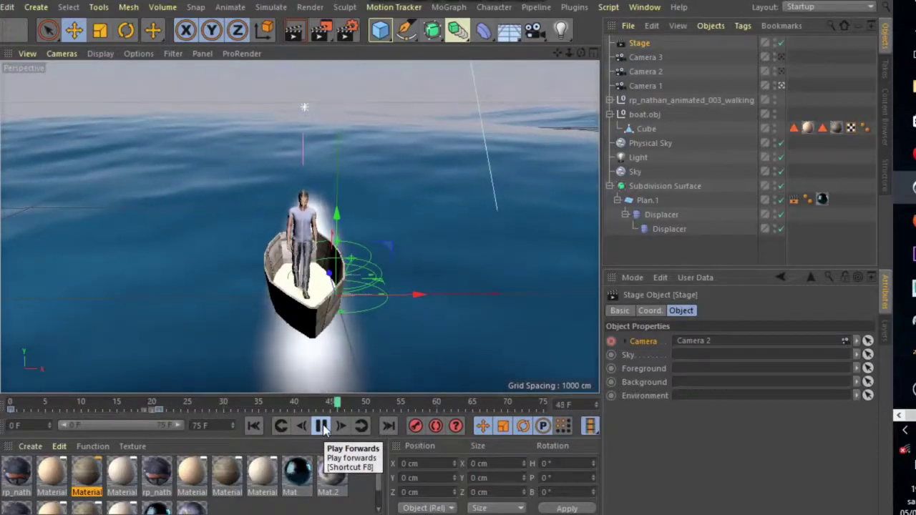
click(320, 426)
click(320, 426)
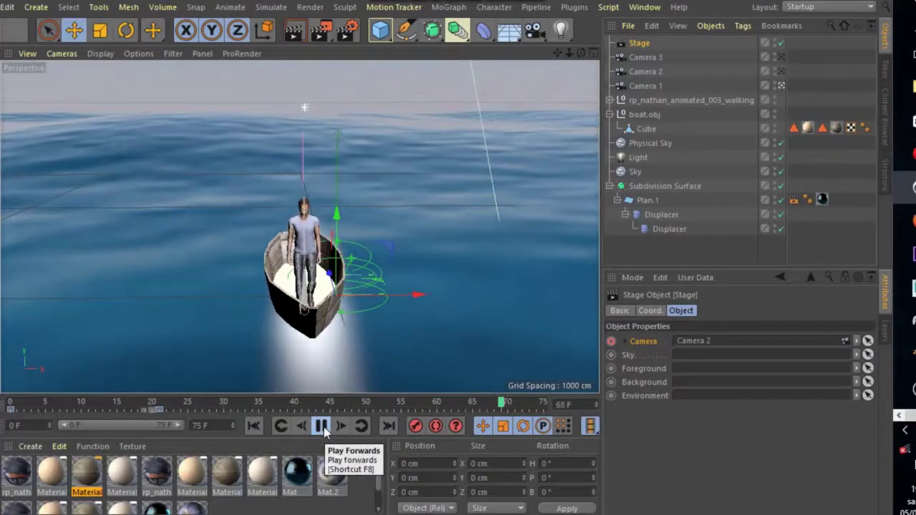
click(293, 40)
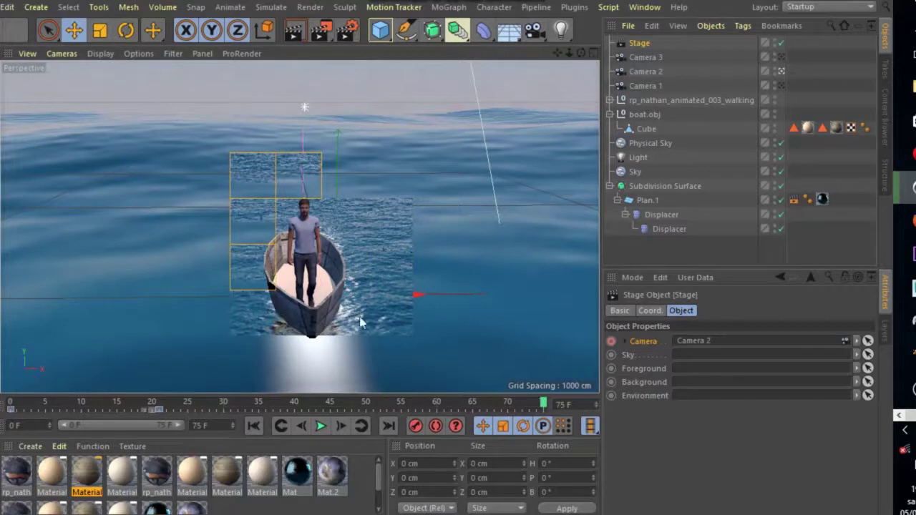
click(361, 247)
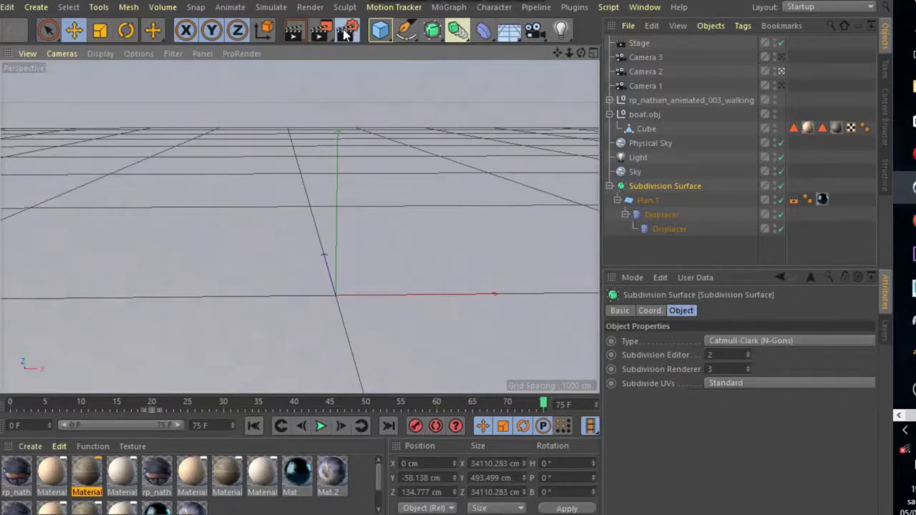
Set the render output's frame range to All Frames in the render settings.
click(345, 33)
drag(563, 28, 262, 52)
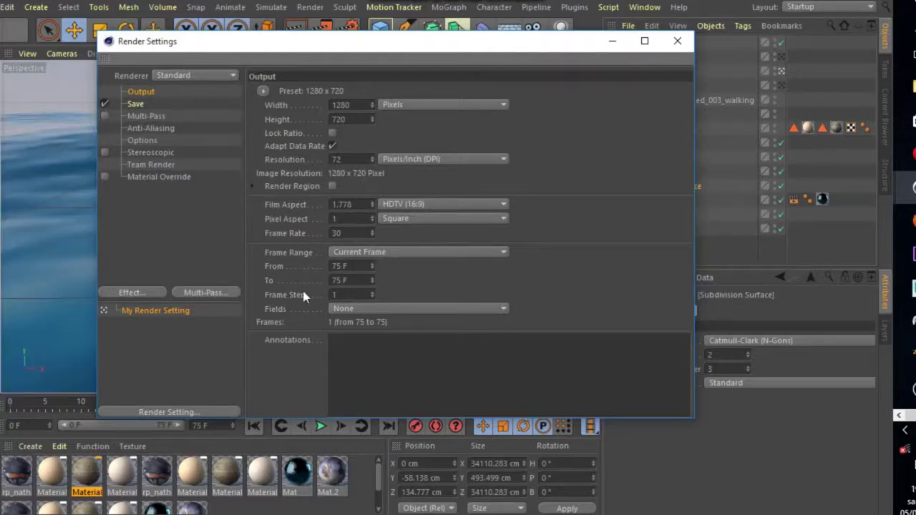
click(384, 252)
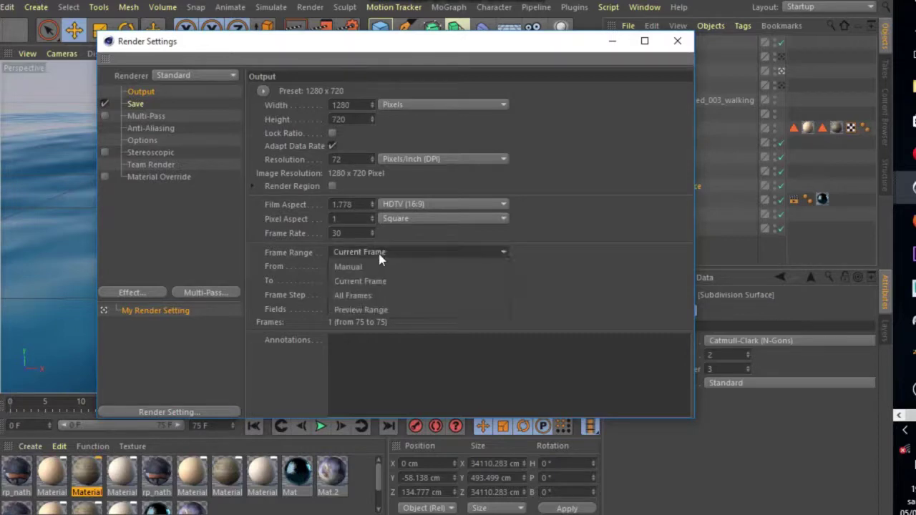
click(364, 296)
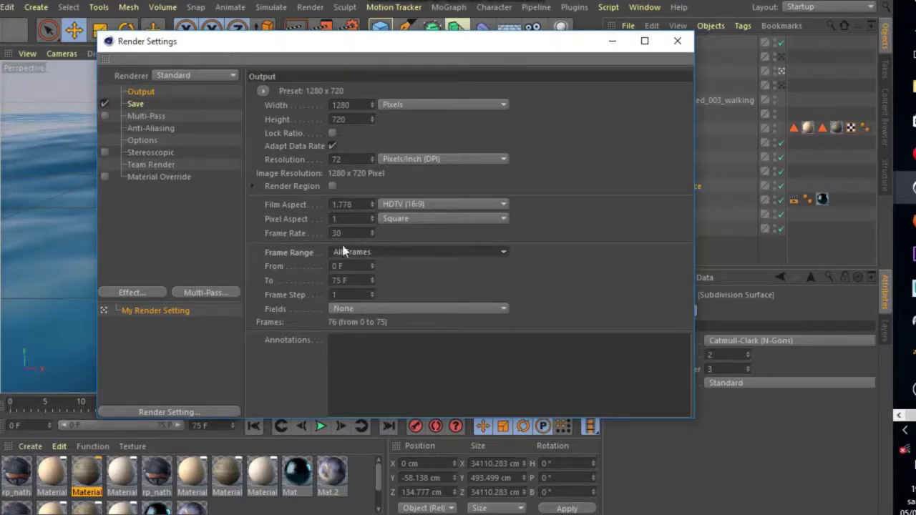
Set the render to save as OCEAN in the CINEMA 4D Rendu folder, in MP4 format.
click(136, 104)
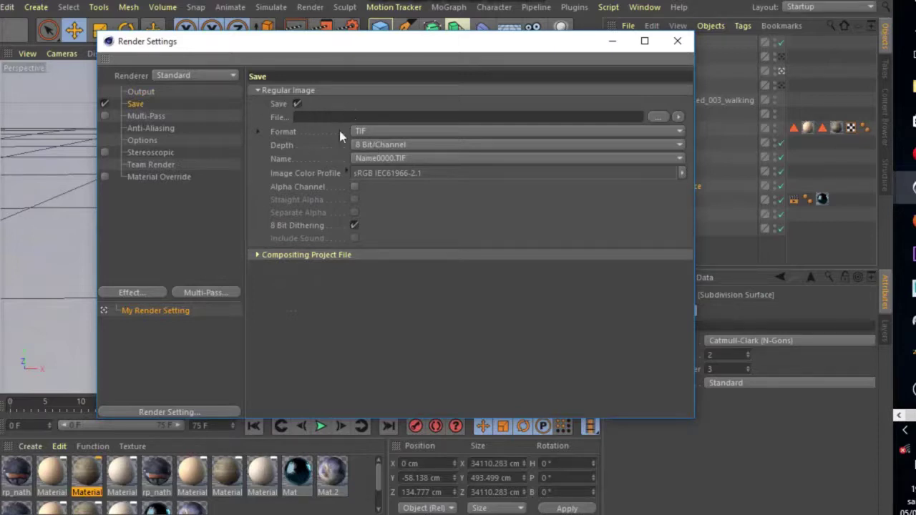
click(657, 117)
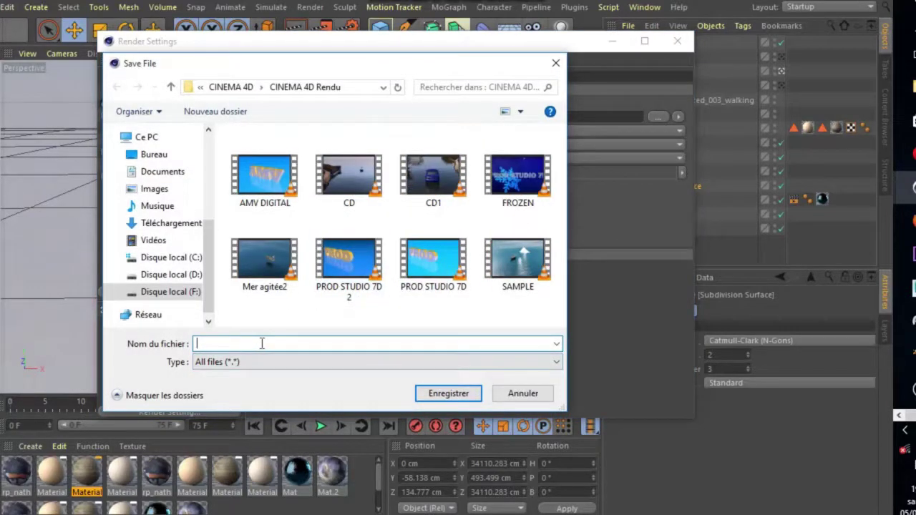
text(OCEAN)
click(440, 397)
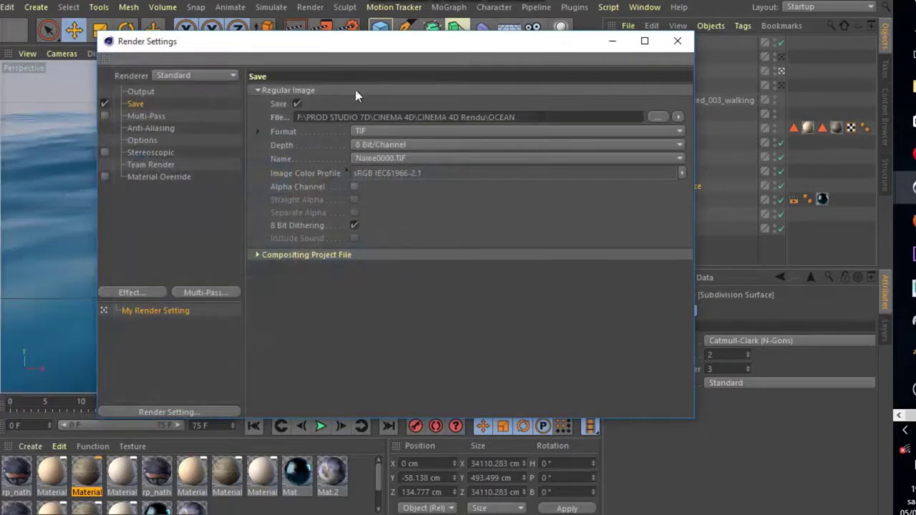
click(377, 133)
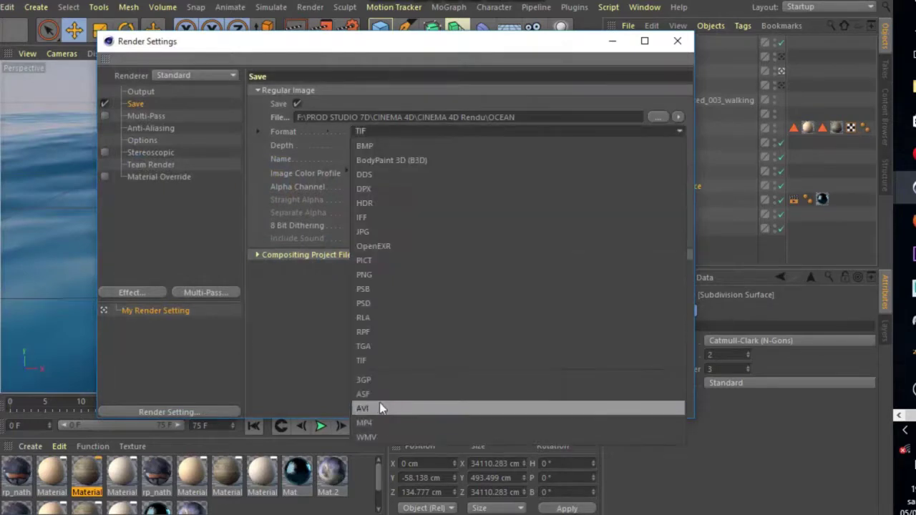
click(374, 421)
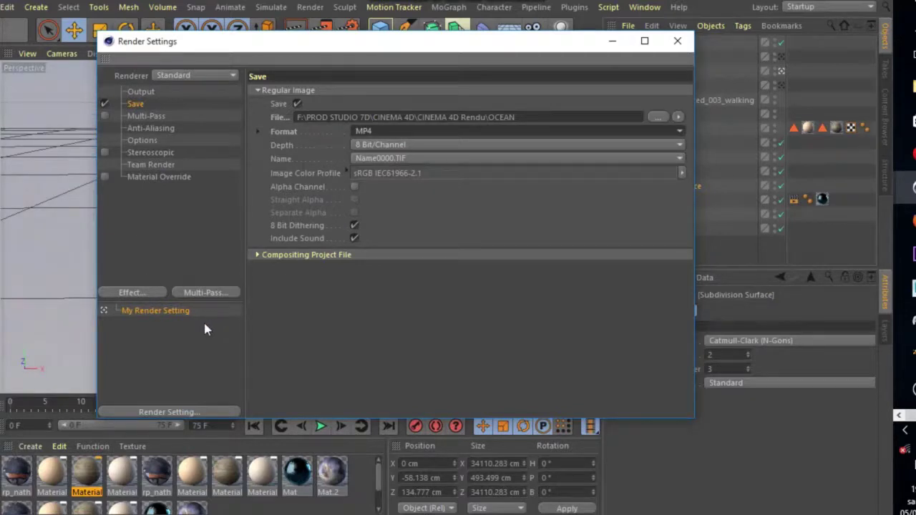
Add the Global Illumination effect to the render settings and close them.
right_click(137, 312)
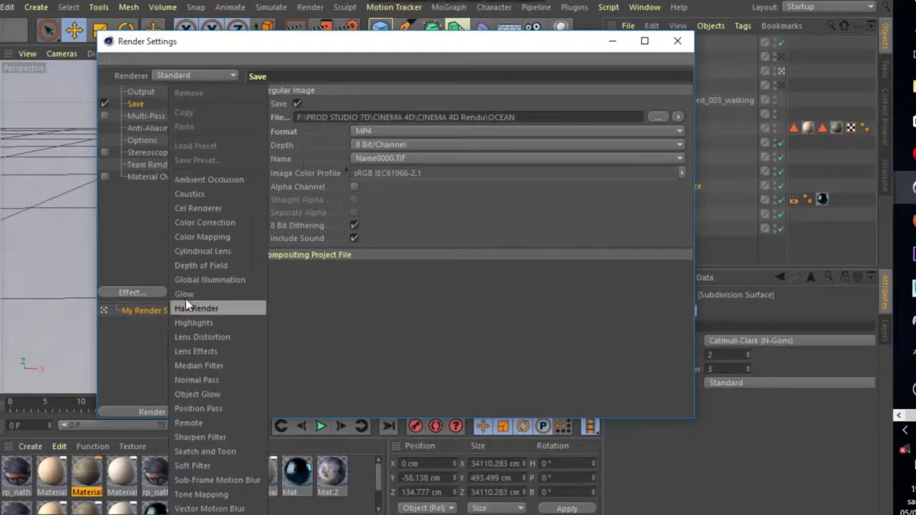
click(206, 280)
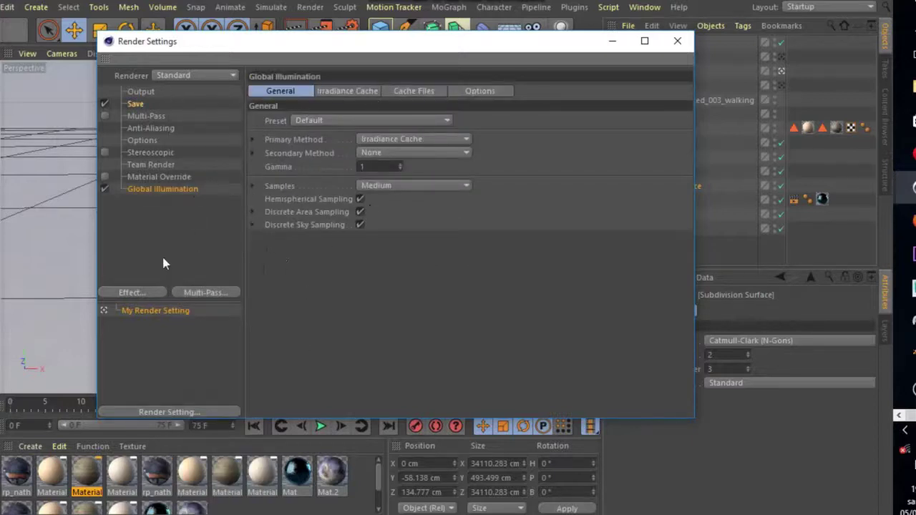
click(677, 41)
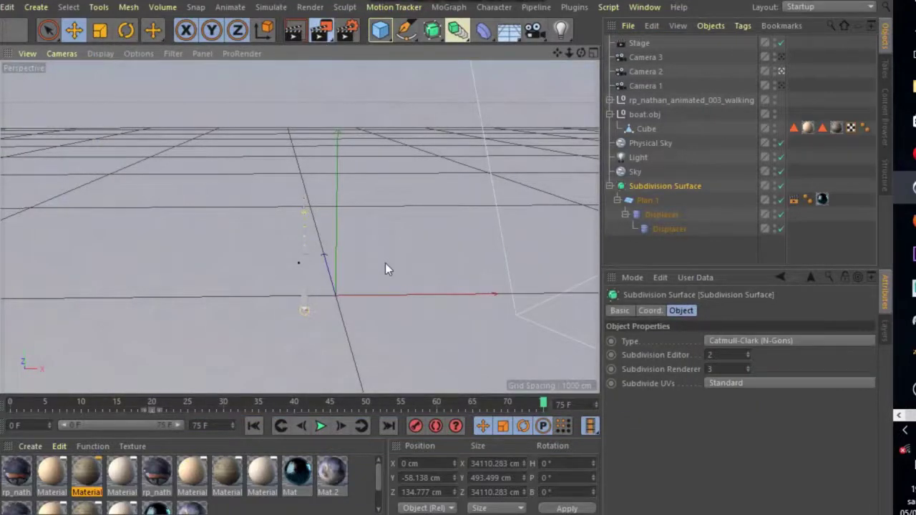
Render the animation to the Picture Viewer, zooming out to fit the frame.
click(321, 32)
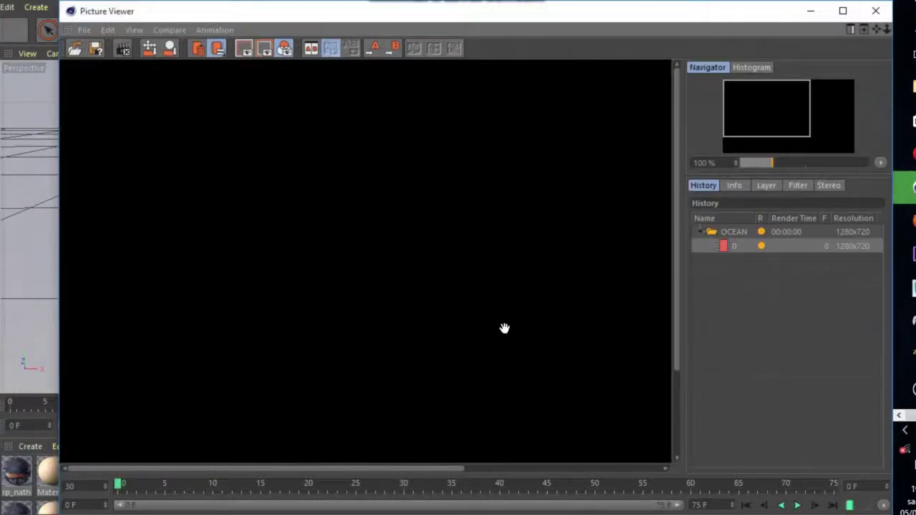
scroll(508, 325, down, 1)
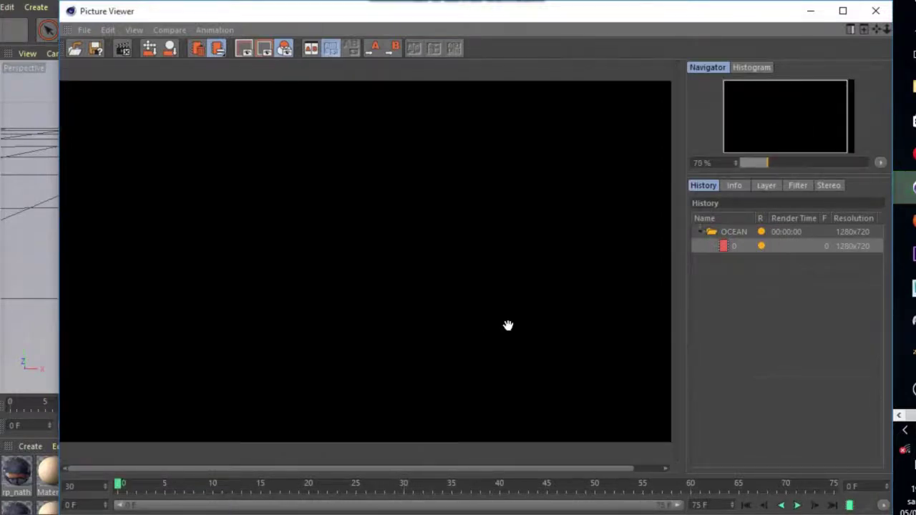
scroll(508, 325, down, 1)
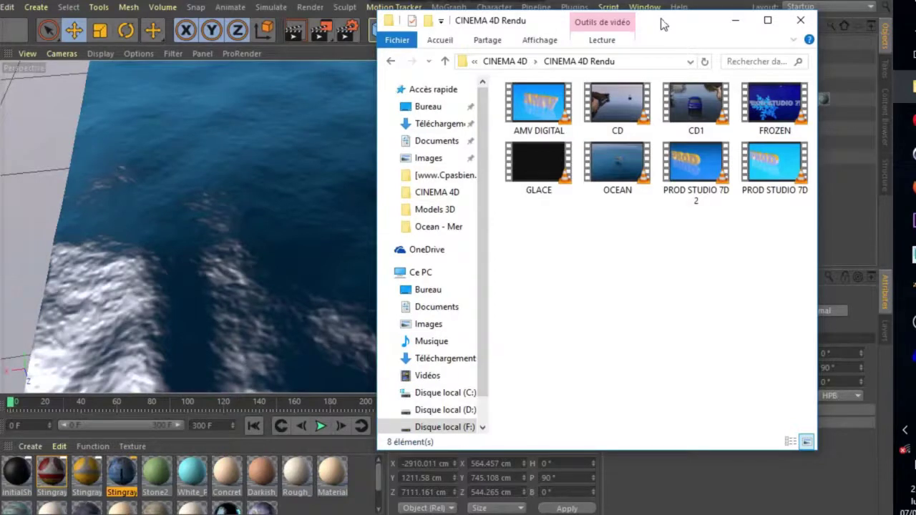
Switch to File Explorer, play the rendered OCEAN video from the CINEMA 4D Rendu folder in VLC, and close the player.
mouse_move(660, 22)
mouse_down()
mouse_move(584, 33)
mouse_move(706, 14)
mouse_move(672, 16)
mouse_up()
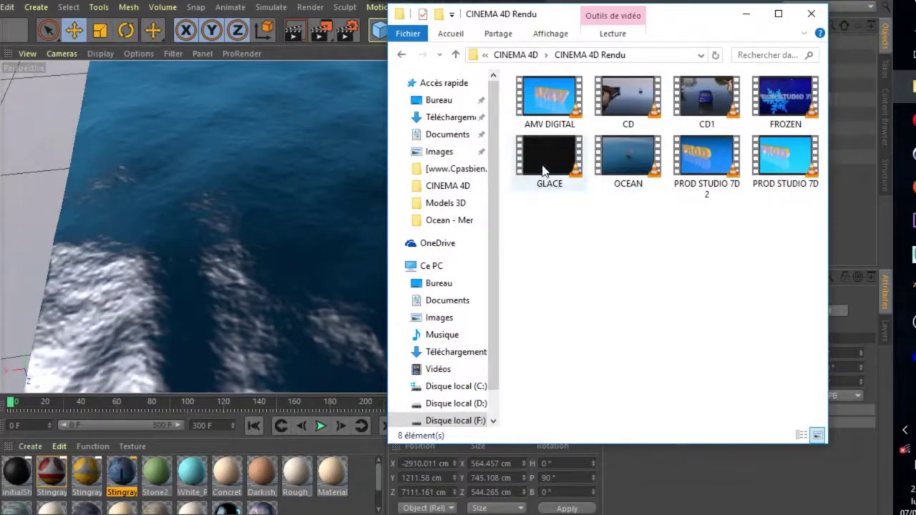
double_click(624, 166)
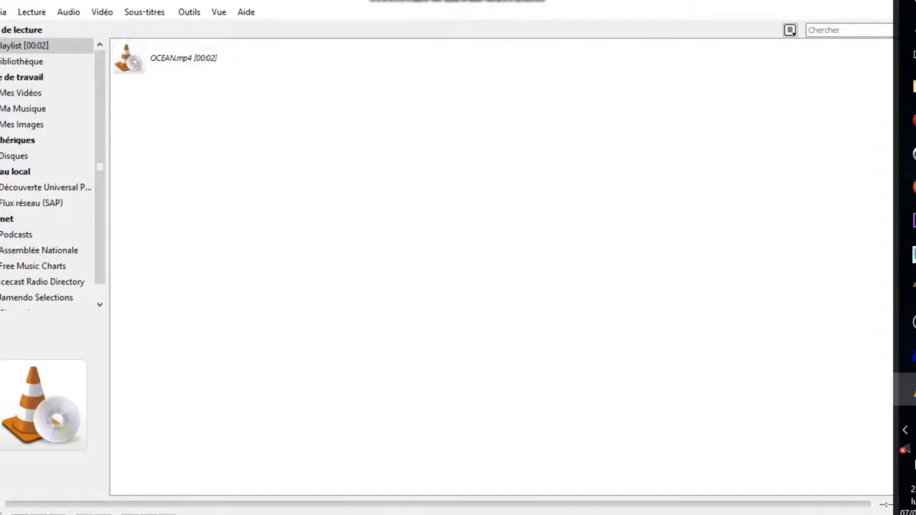
click(822, 1)
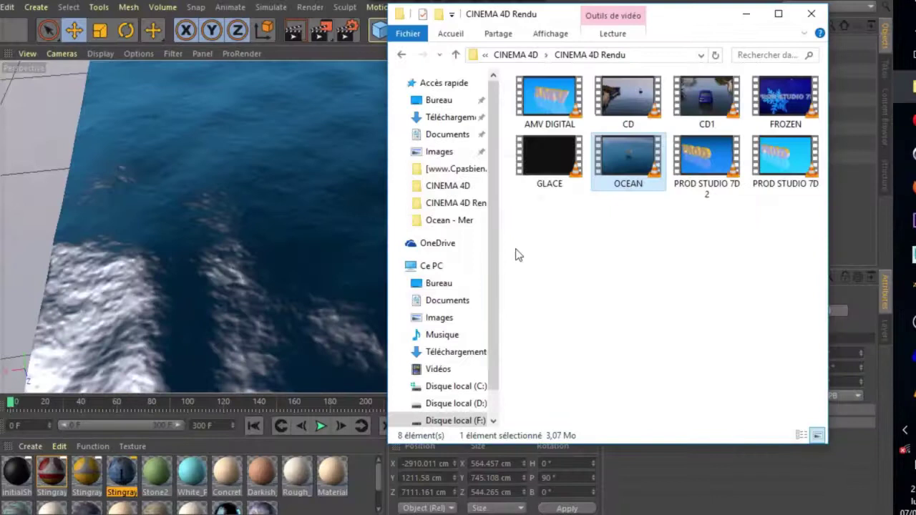